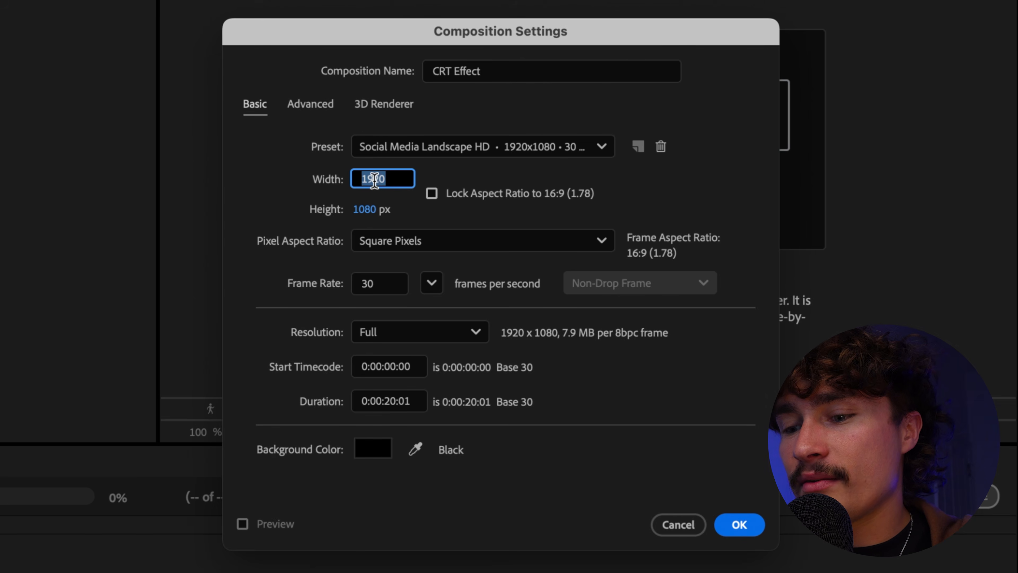
# Set the CRT Effect composition to 720 by 480 px at 20 frames per second.
pyautogui.write('72')
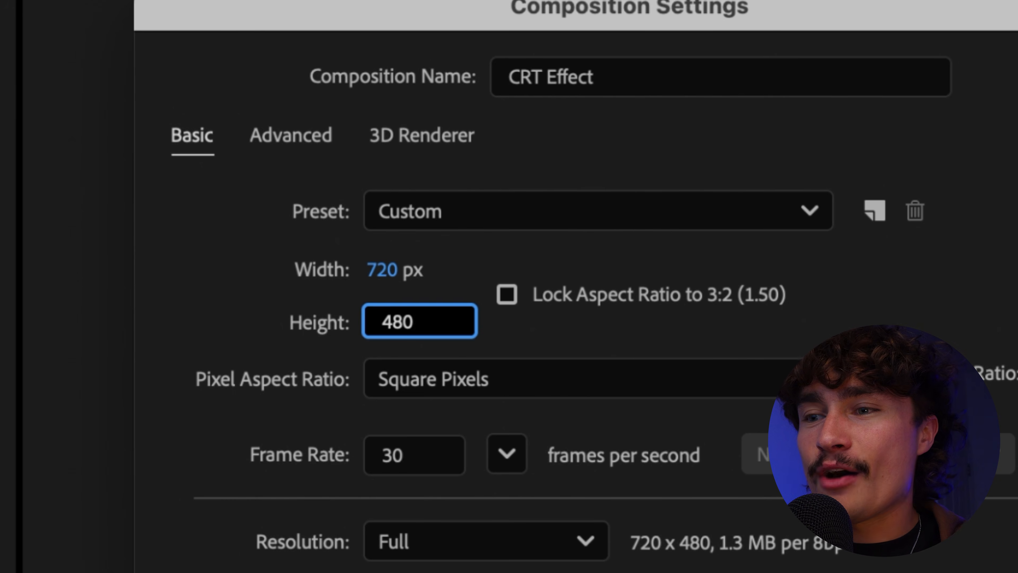
pyautogui.click(426, 470)
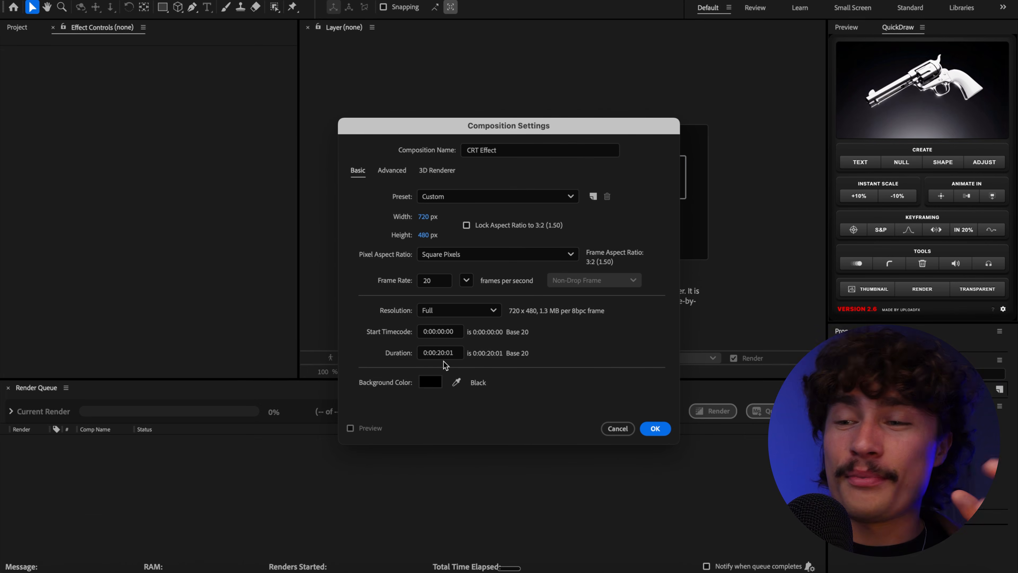
pyautogui.click(647, 428)
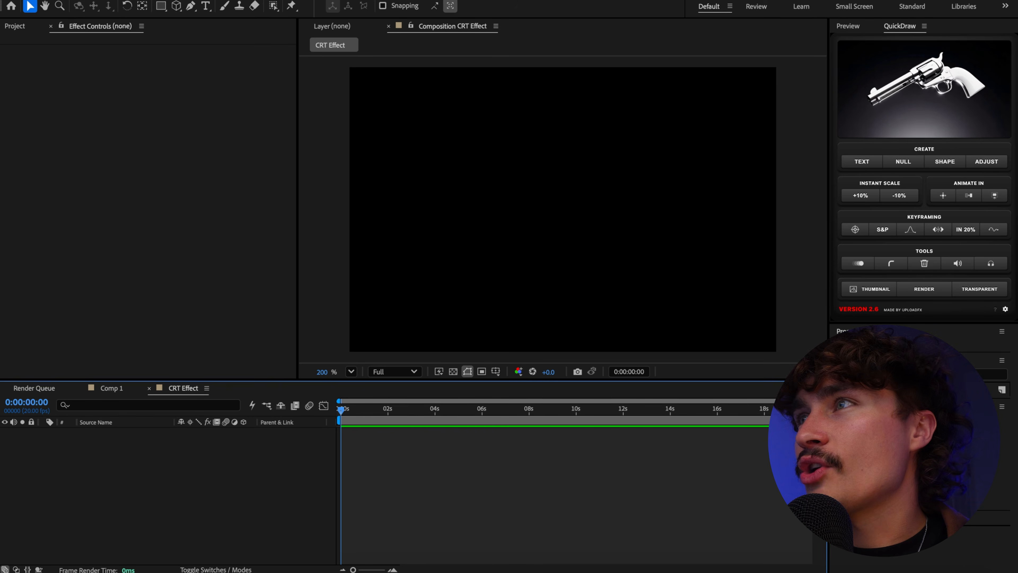
# Place the man-on-the-sofa video clip in the CRT Effect composition and scale it to 45%.
pyautogui.moveTo(537, 254); pyautogui.dragTo(537, 253)
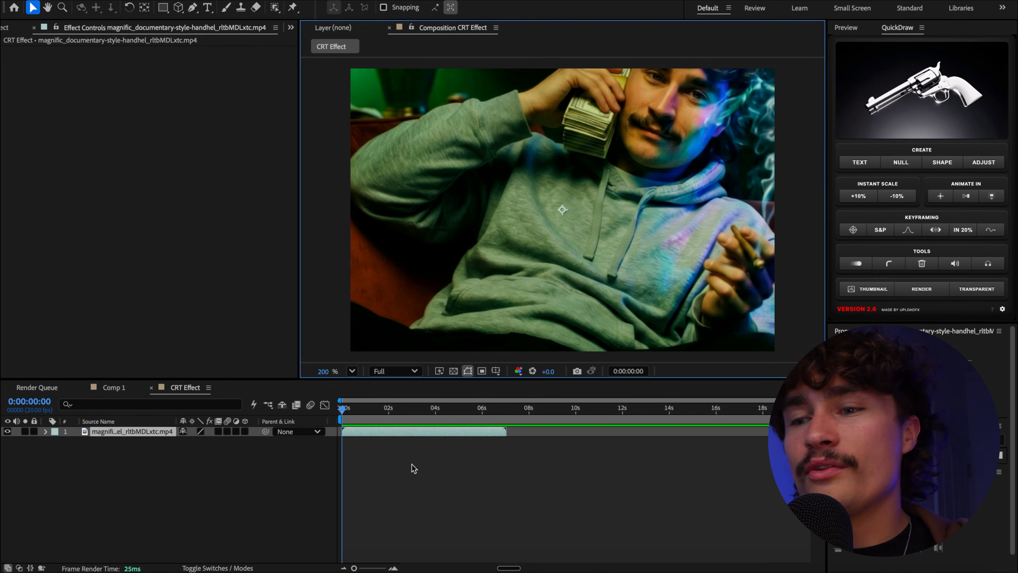
pyautogui.click(411, 466)
pyautogui.click(396, 435)
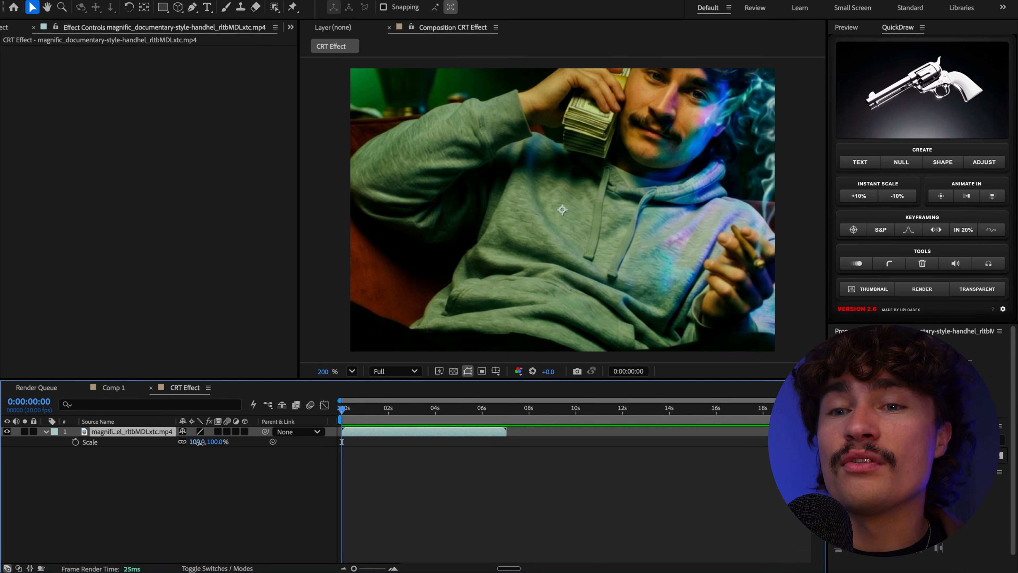
pyautogui.moveTo(198, 442); pyautogui.dragTo(175, 451)
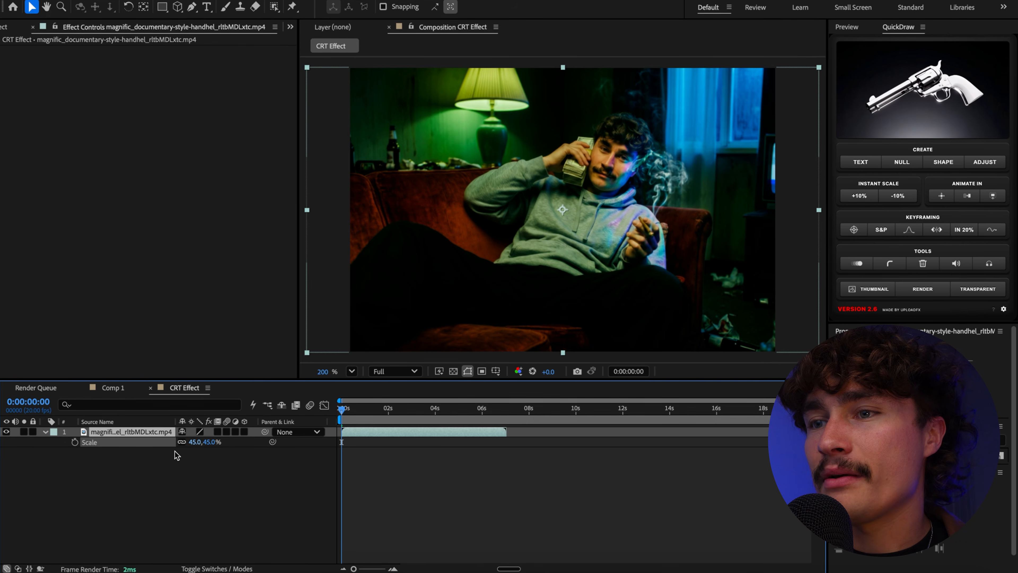
# Shift the clip horizontally in the frame so the television with the color bars is in view.
pyautogui.moveTo(585, 252); pyautogui.dragTo(544, 252)
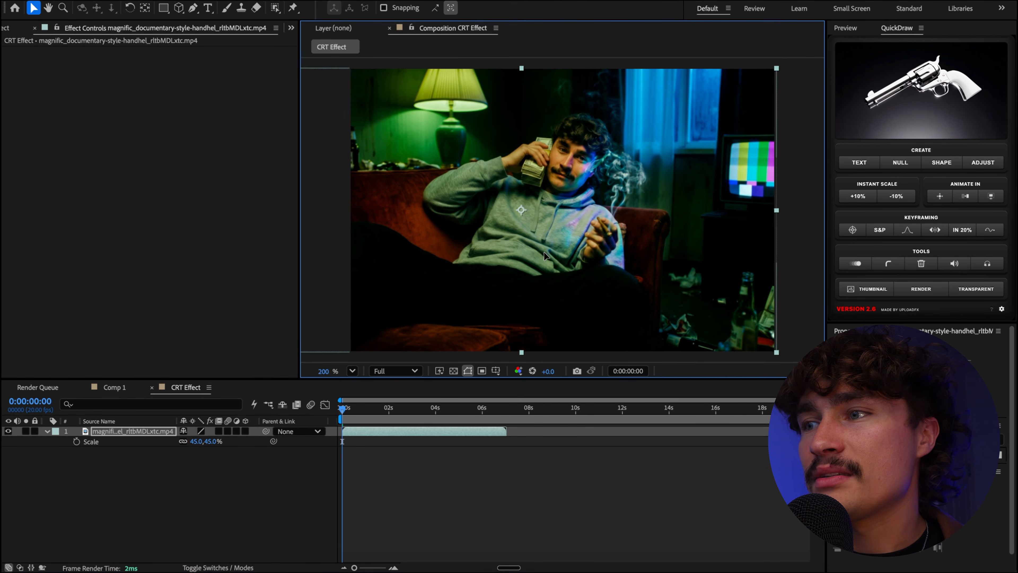
pyautogui.press('space')
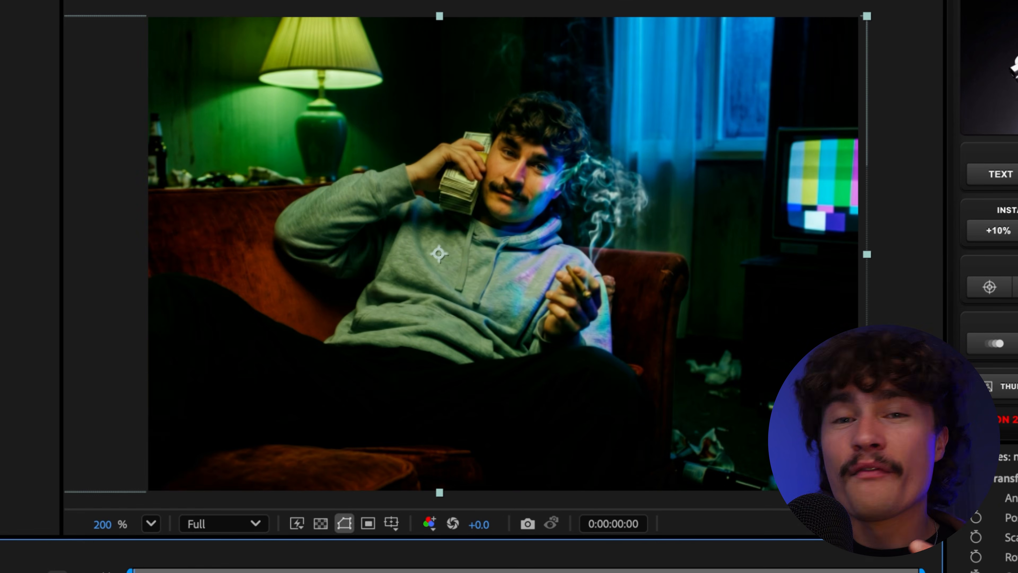
pyautogui.press('space')
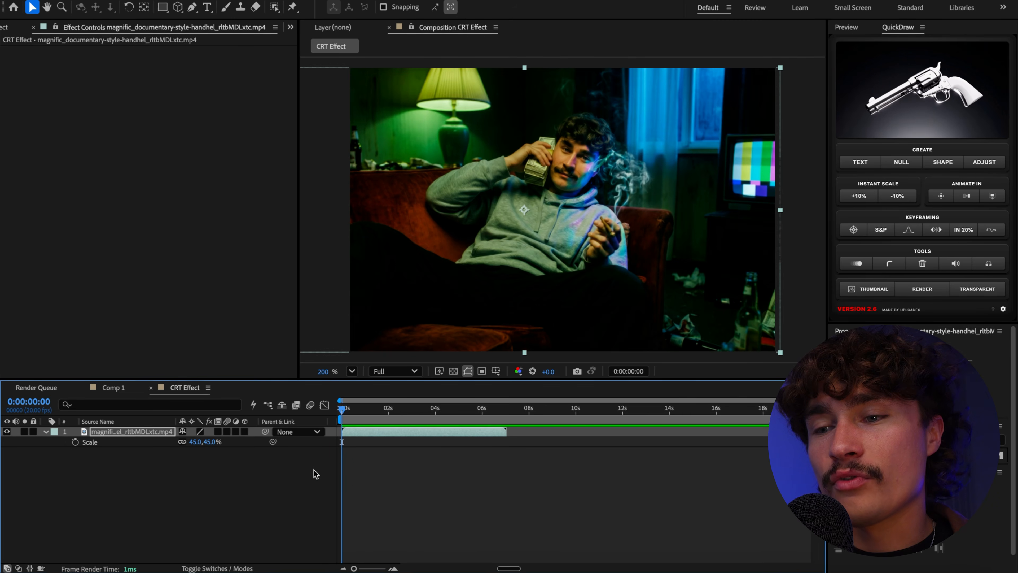
# Create an adjustment layer above the video clip.
pyautogui.rightClick(315, 473)
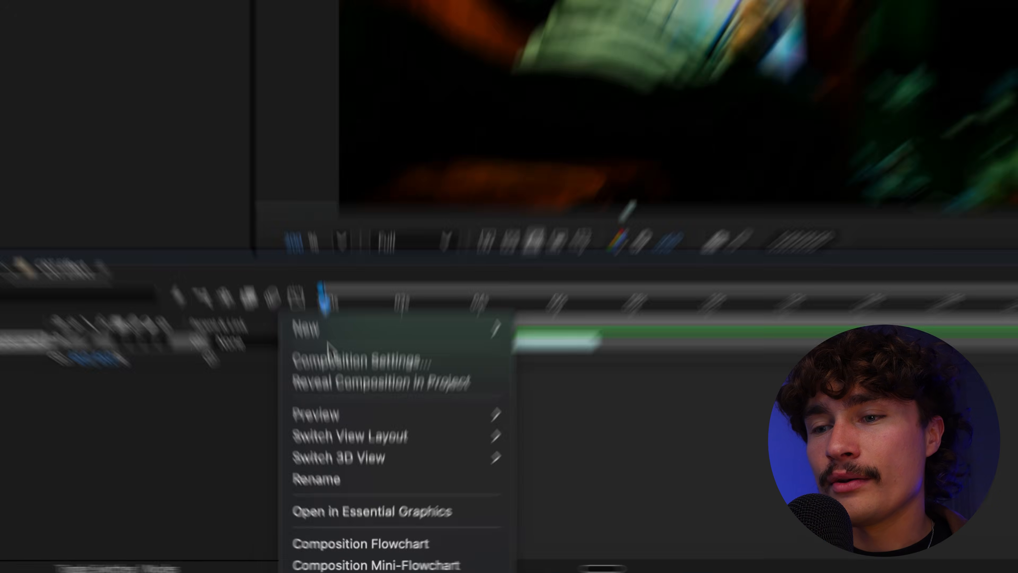
pyautogui.moveTo(345, 427)
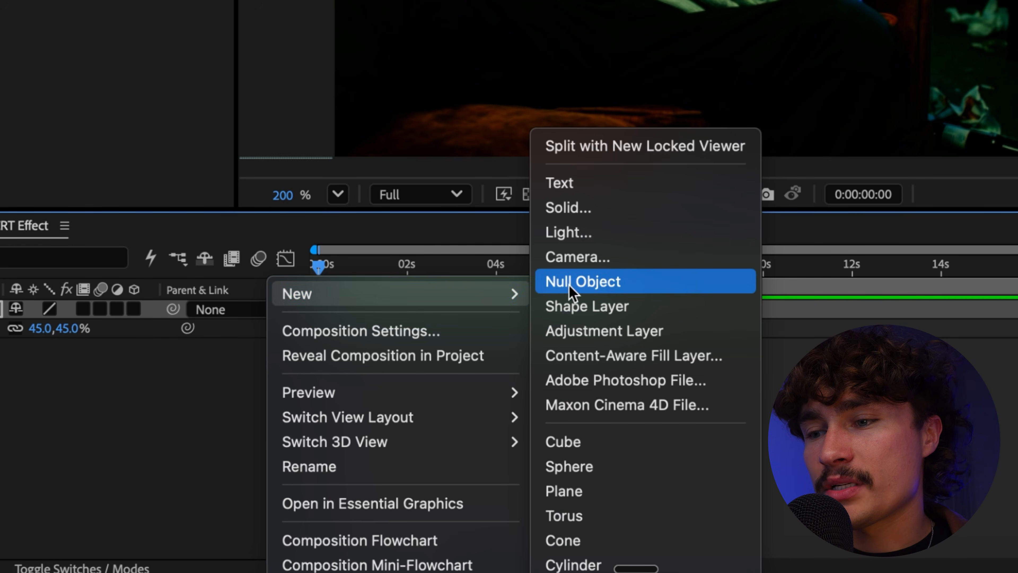
pyautogui.click(596, 316)
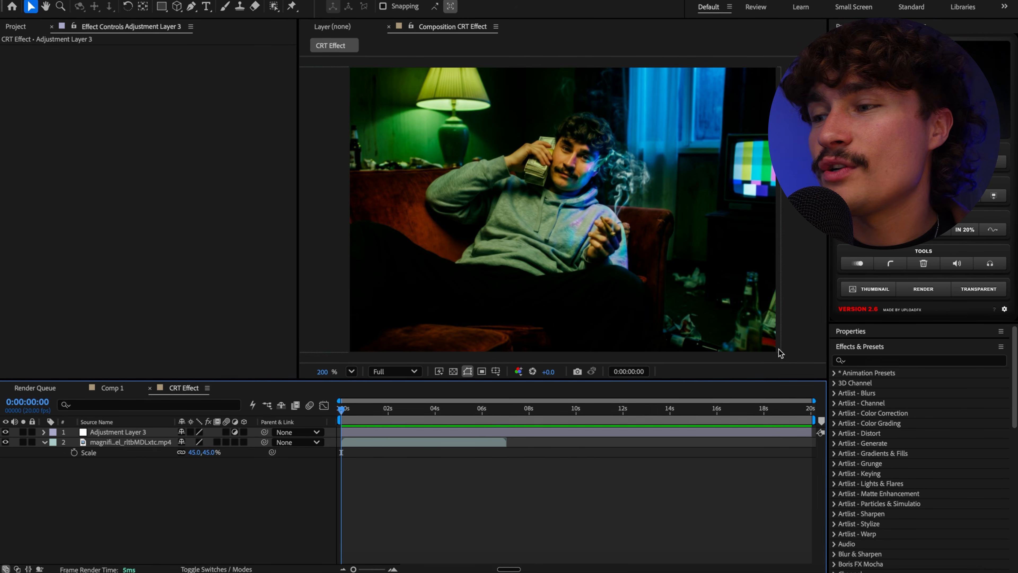
# Find the Stylize Mosaic effect and apply it to the adjustment layer.
pyautogui.click(872, 362)
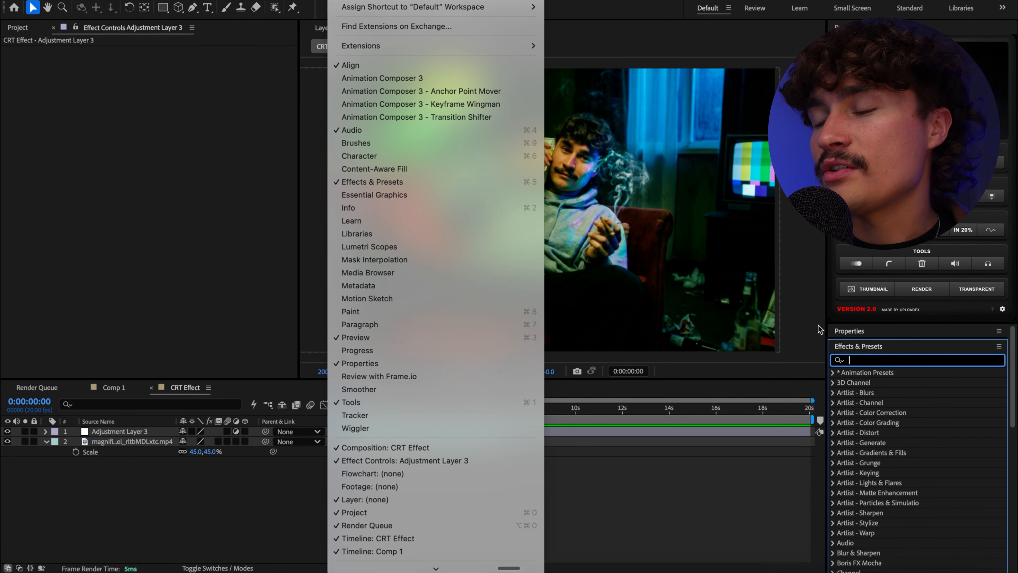
pyautogui.click(868, 362)
pyautogui.write('mosaic')
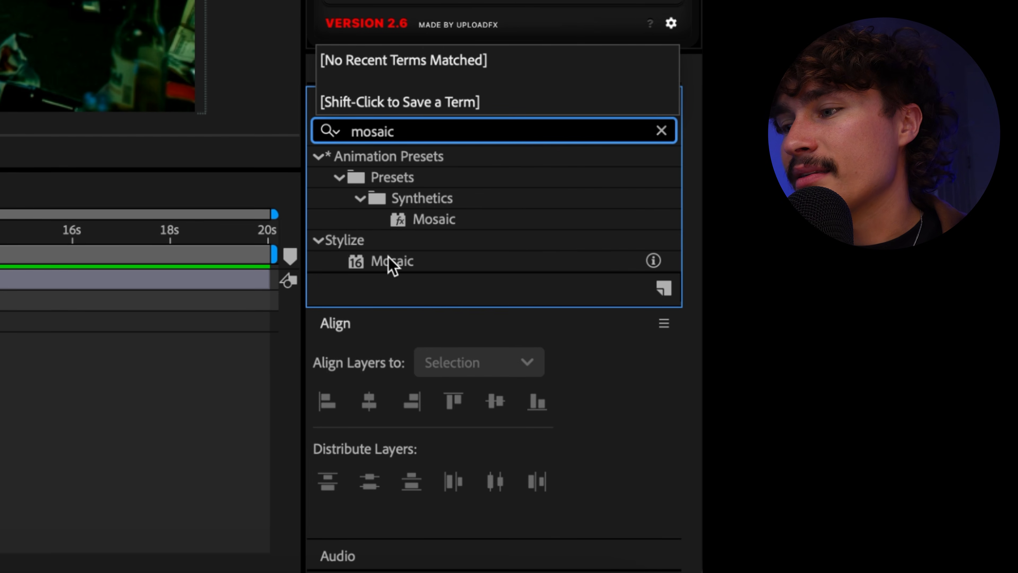
pyautogui.moveTo(402, 269); pyautogui.dragTo(0, 282)
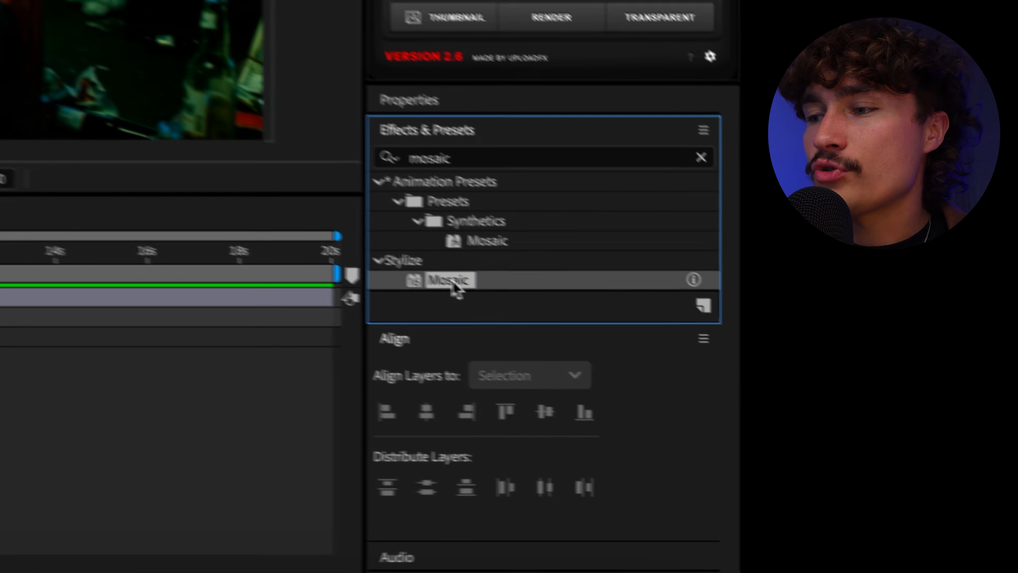
pyautogui.moveTo(341, 430); pyautogui.dragTo(340, 428)
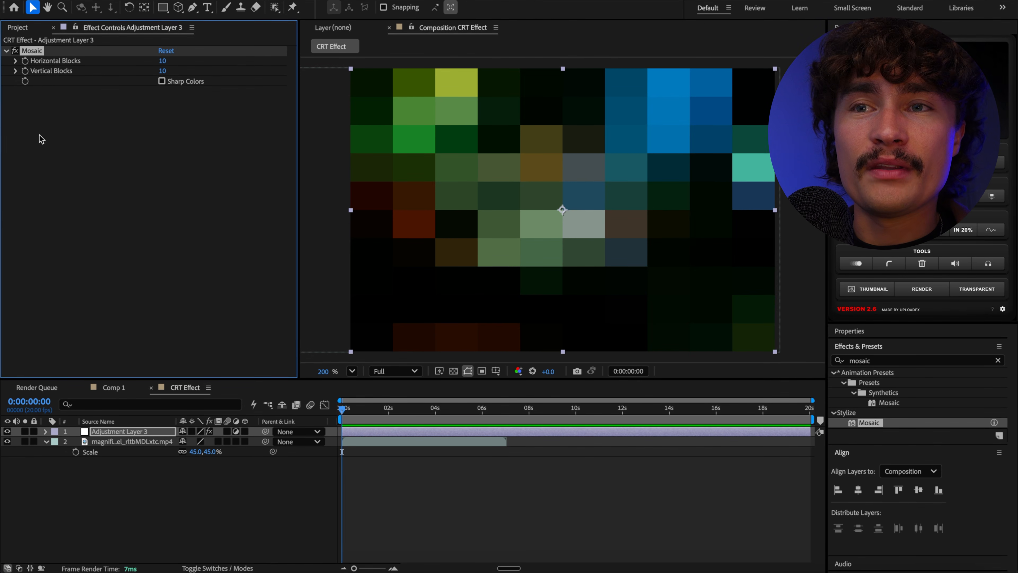
# Set Mosaic's horizontal and vertical blocks to 360 each and enable Sharp Colors.
pyautogui.click(23, 28)
pyautogui.click(101, 28)
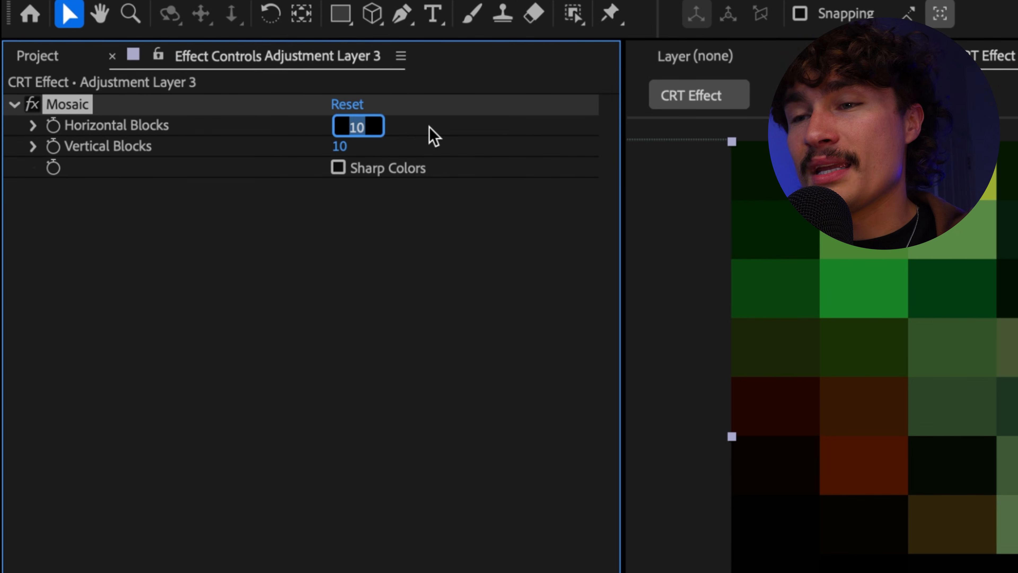
pyautogui.press('Return')
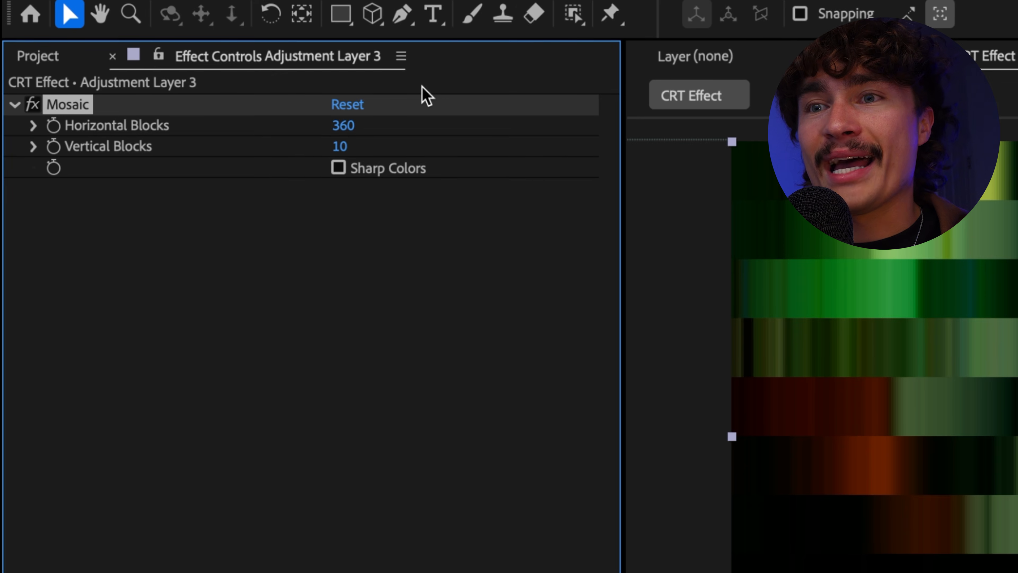
pyautogui.click(344, 148)
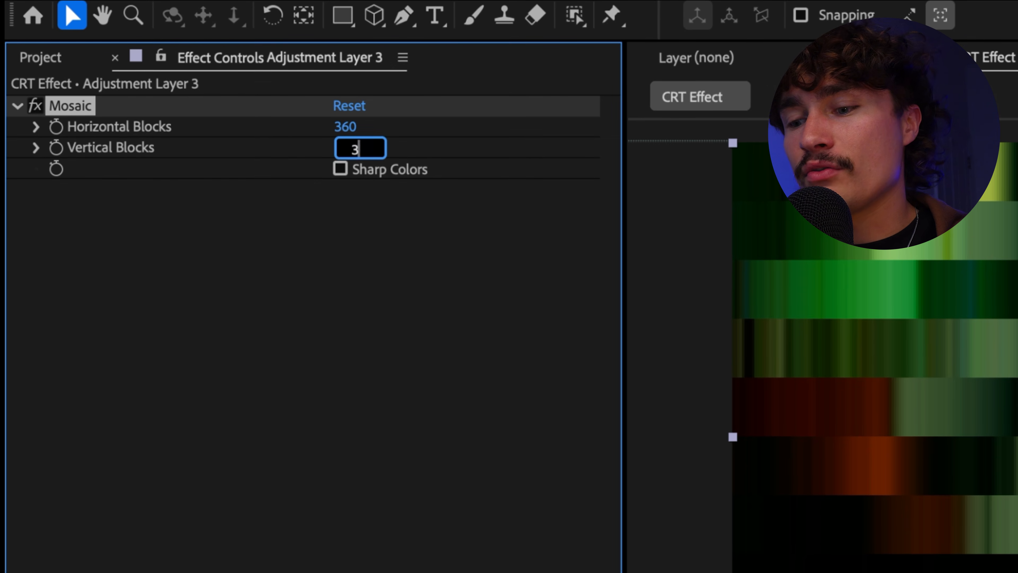
pyautogui.press('Return')
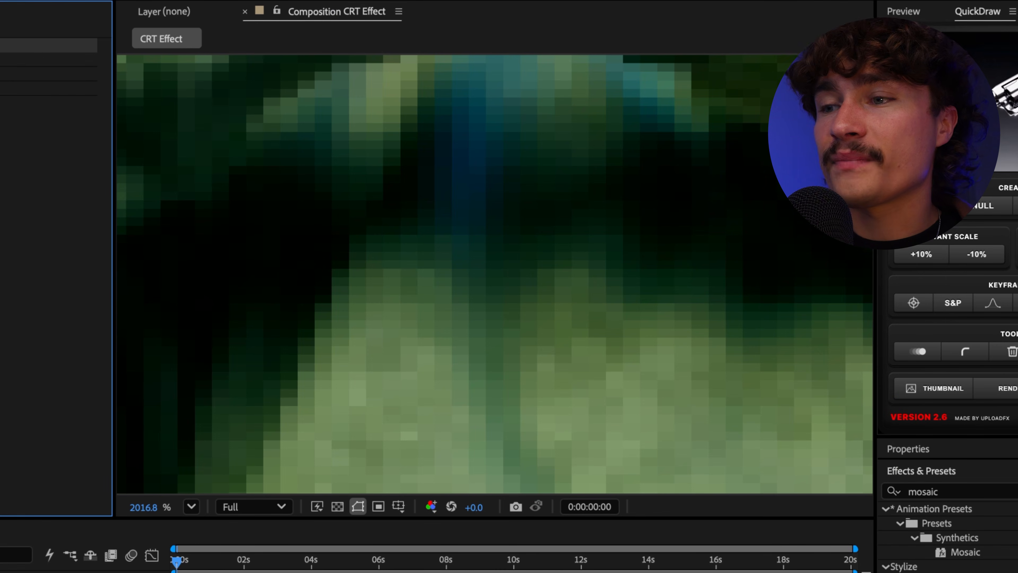
# Undo and redo the last Mosaic change to compare the pixelation in a close-up of the image.
pyautogui.hotkey('ctrl', 'z')
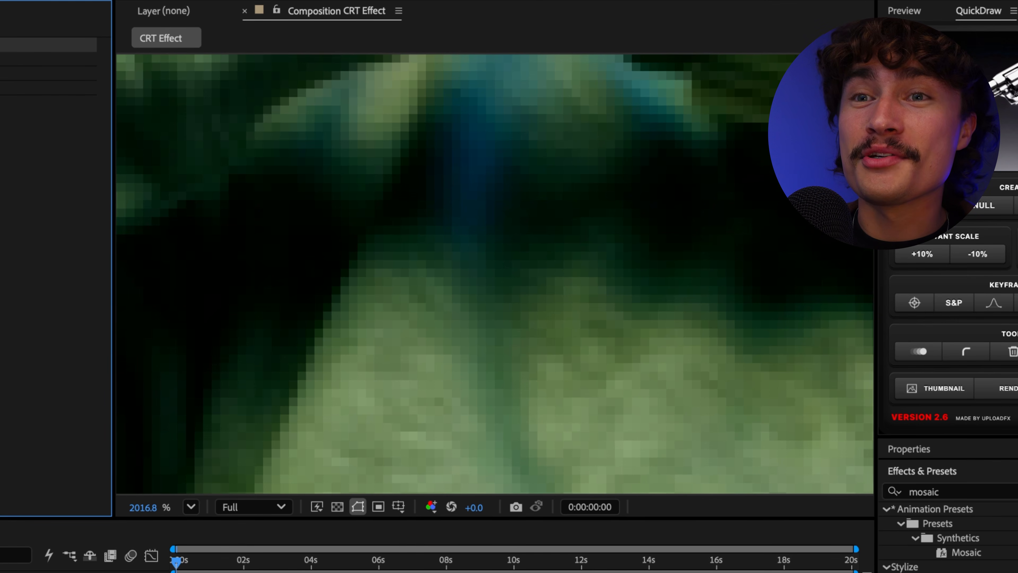
pyautogui.hotkey('ctrl', 'shift', 'z')
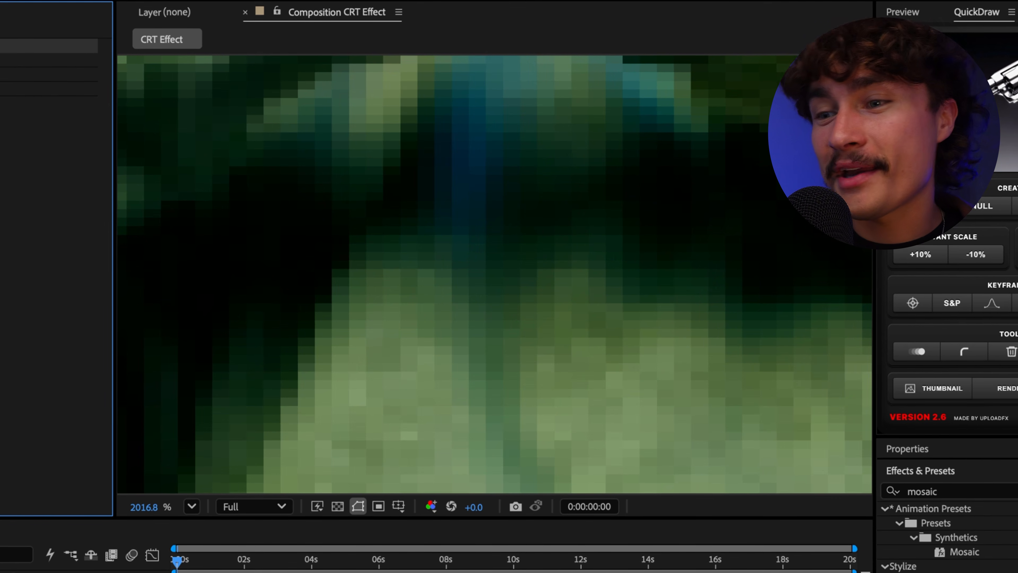
pyautogui.click(191, 506)
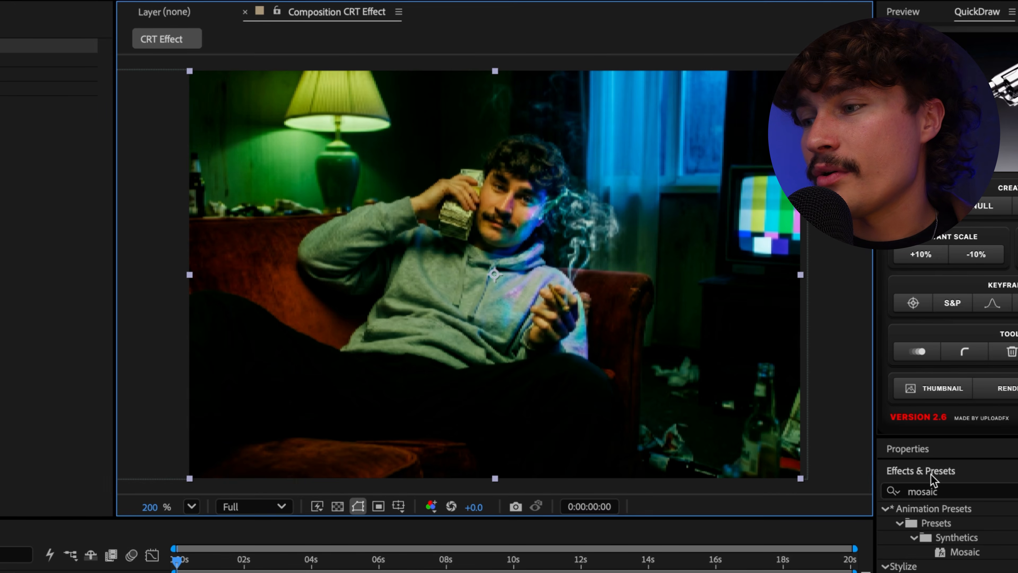
# Find the Generate Grid effect and apply it to the adjustment layer.
pyautogui.doubleClick(931, 490)
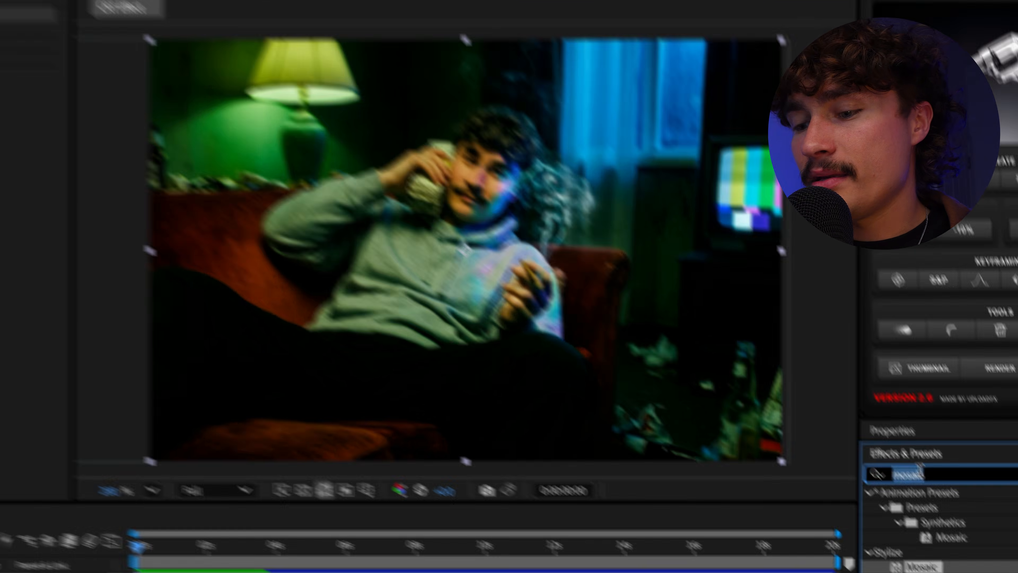
pyautogui.write('grid')
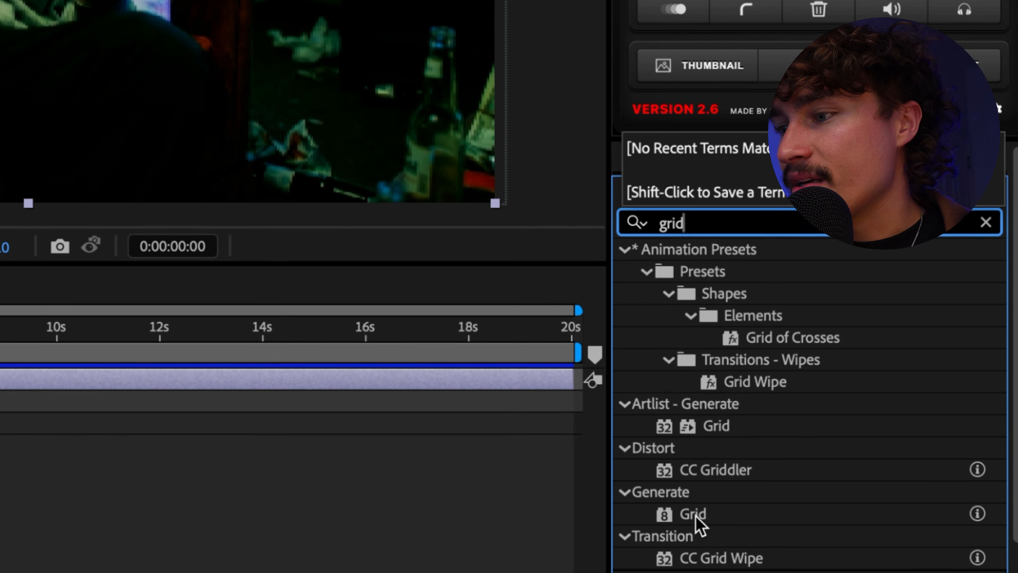
pyautogui.click(699, 521)
pyautogui.click(699, 521)
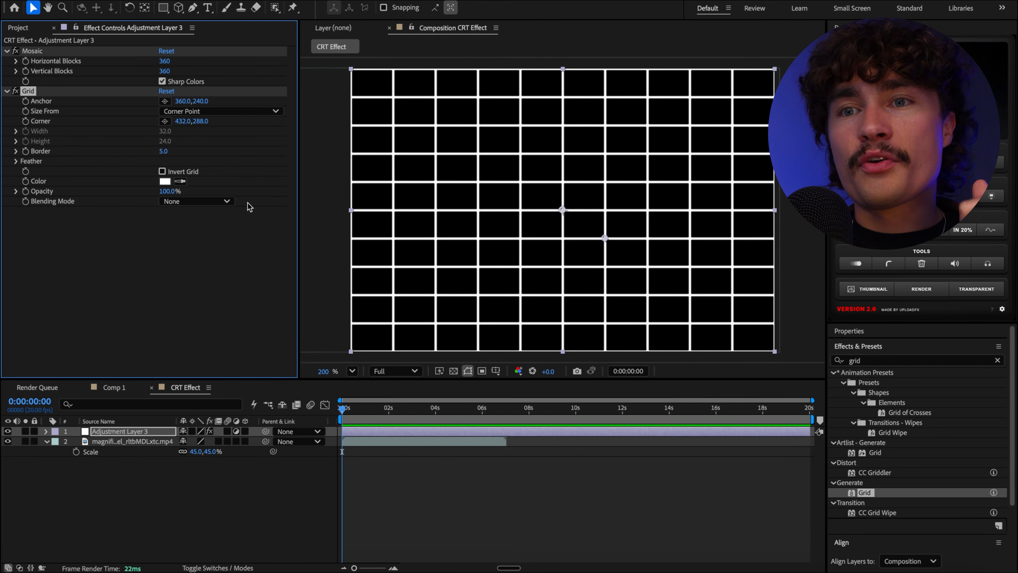
# Size the grid from Width & Height Sliders, with width 2, height 4 and border 1.
pyautogui.click(238, 112)
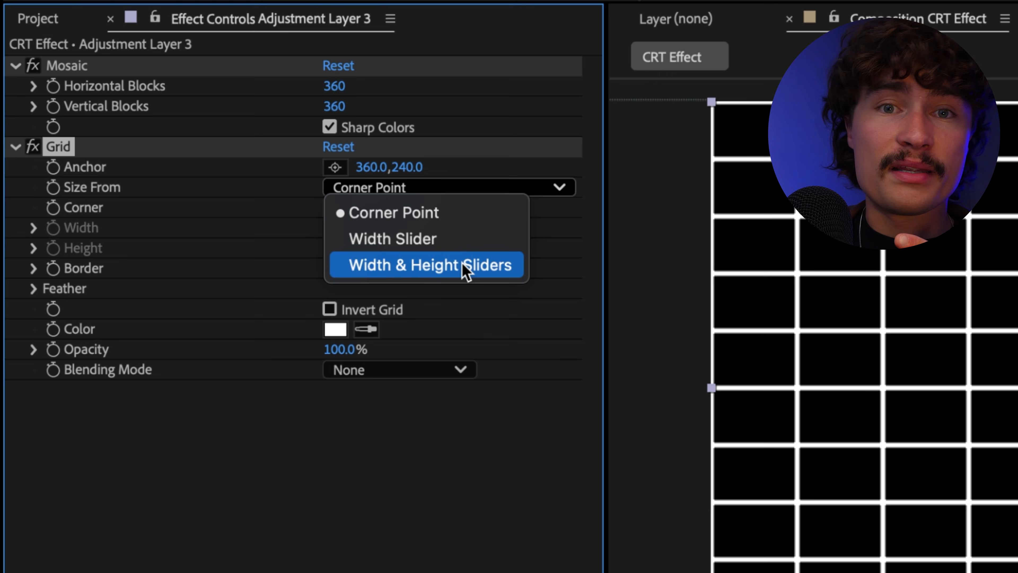
pyautogui.click(466, 265)
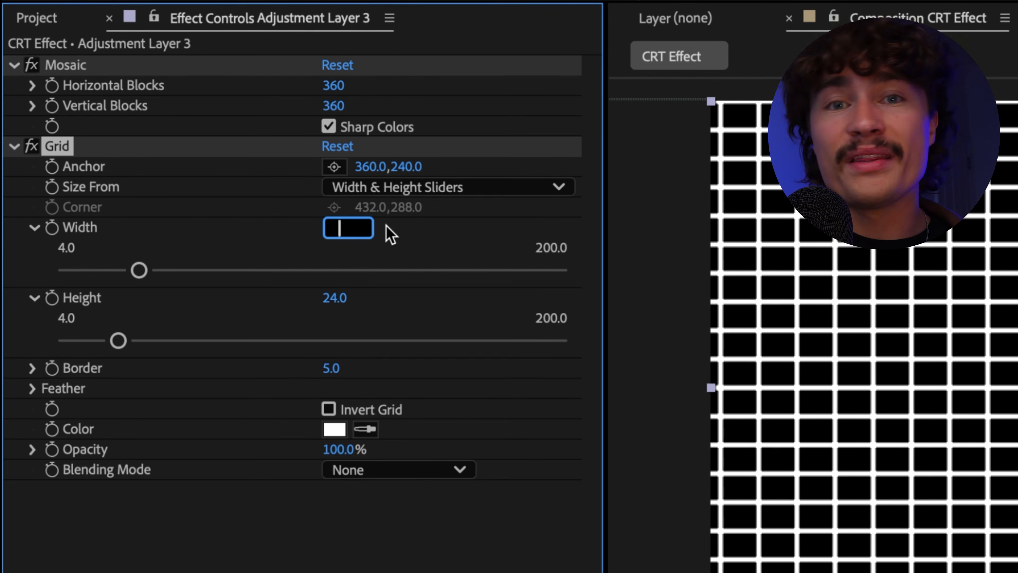
pyautogui.write('2')
pyautogui.press('Return')
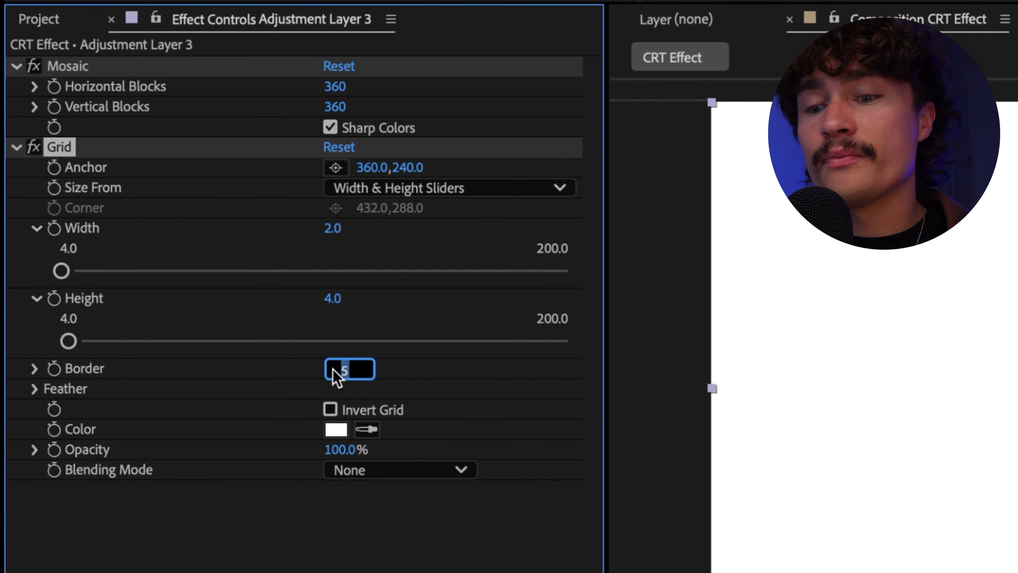
pyautogui.write('1')
pyautogui.press('Return')
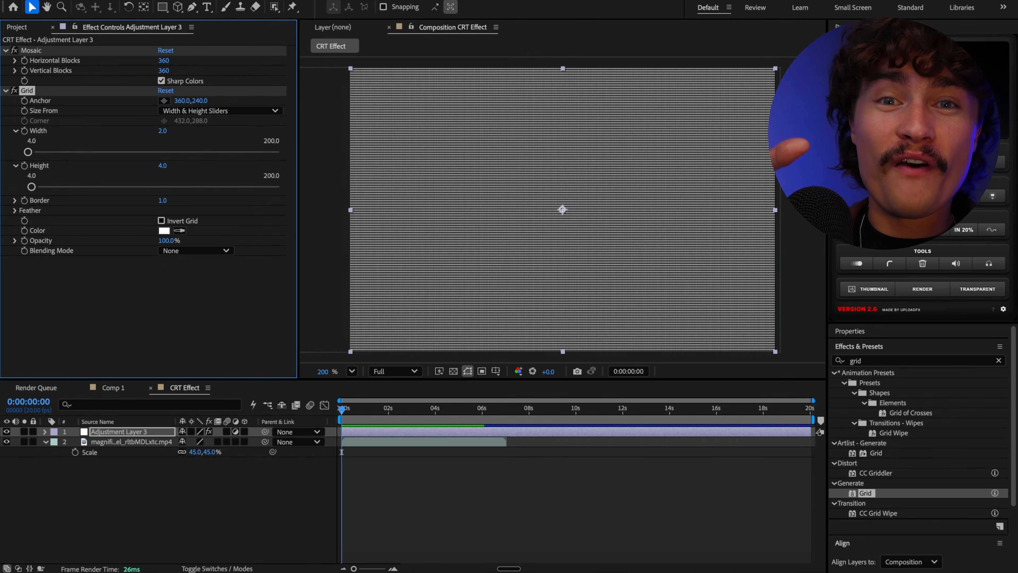
pyautogui.scroll(10, 508, 199)
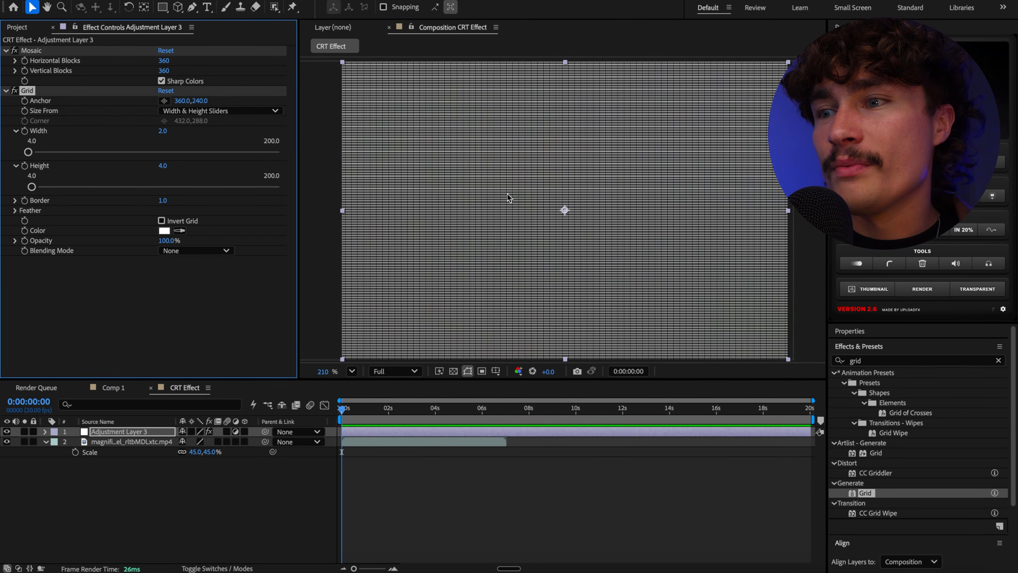
pyautogui.scroll(-10, 509, 199)
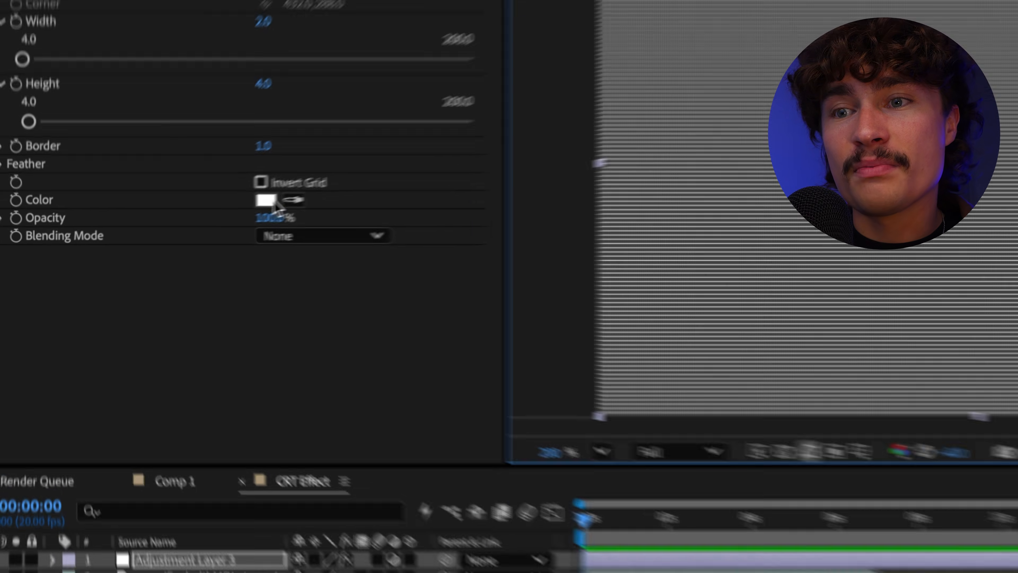
# Change the grid's color to black (#000000).
pyautogui.click(167, 230)
pyautogui.click(161, 305)
pyautogui.moveTo(281, 339); pyautogui.dragTo(166, 566)
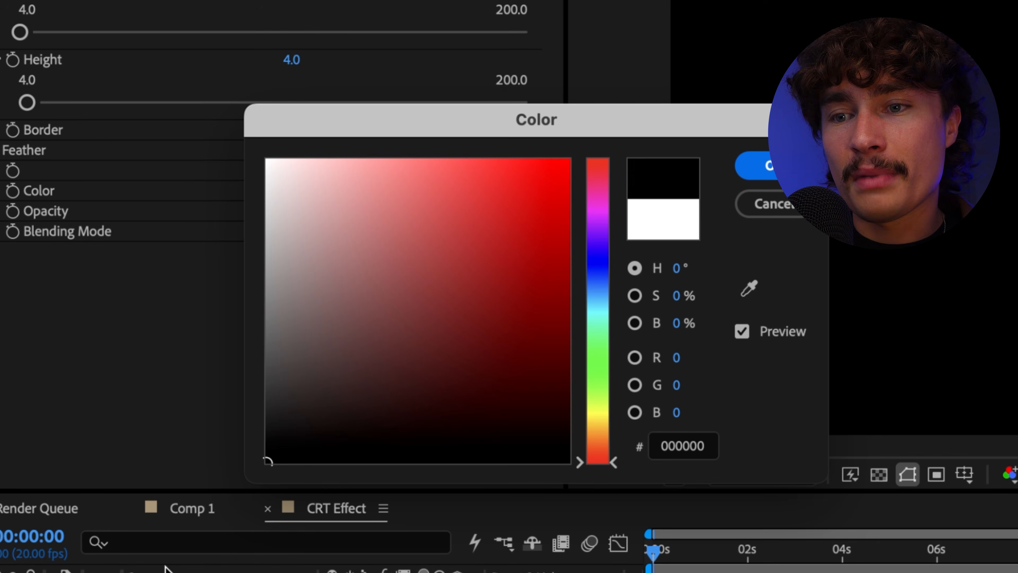
pyautogui.click(765, 162)
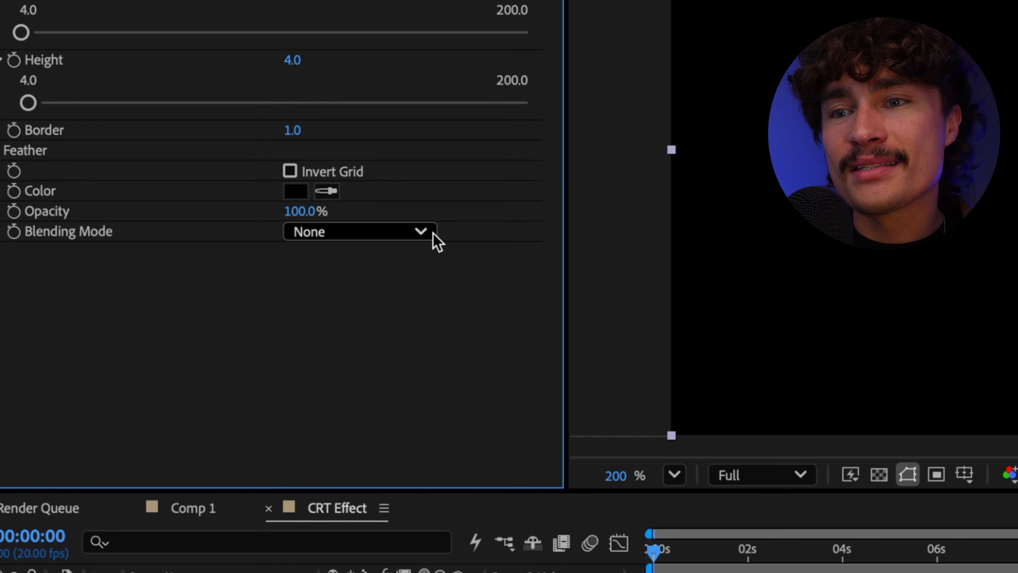
# Set the Grid effect's blending mode to Hard Light.
pyautogui.click(416, 234)
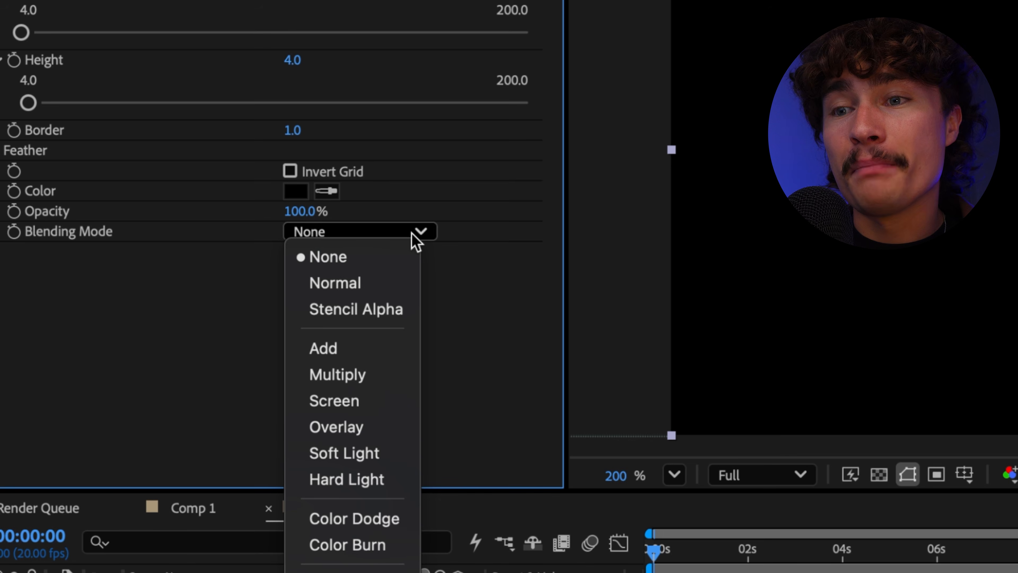
pyautogui.click(334, 481)
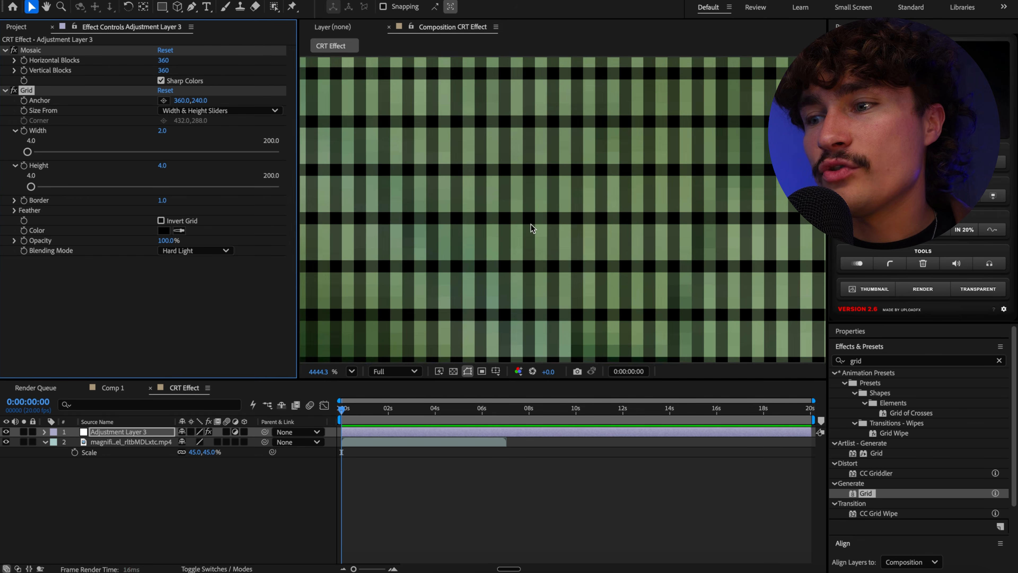
# Switch the Grid effect off and on repeatedly to compare the close-up image with and without the grid.
pyautogui.click(12, 90)
pyautogui.click(13, 90)
pyautogui.click(12, 89)
pyautogui.click(13, 89)
pyautogui.click(12, 90)
pyautogui.click(12, 90)
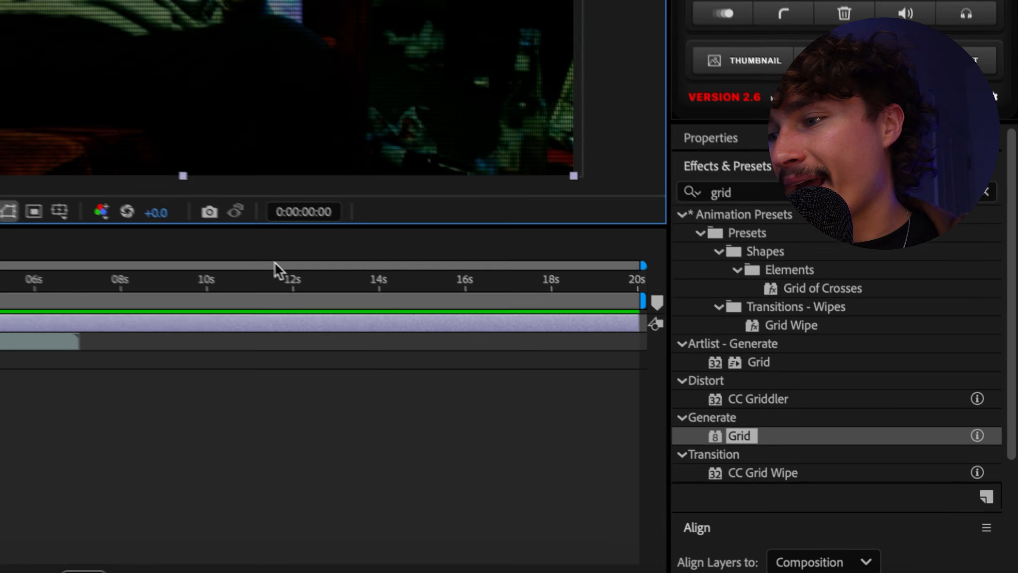
# Find the CC Lens effect and apply it to Adjustment Layer 3.
pyautogui.click(842, 323)
pyautogui.write('cc lens')
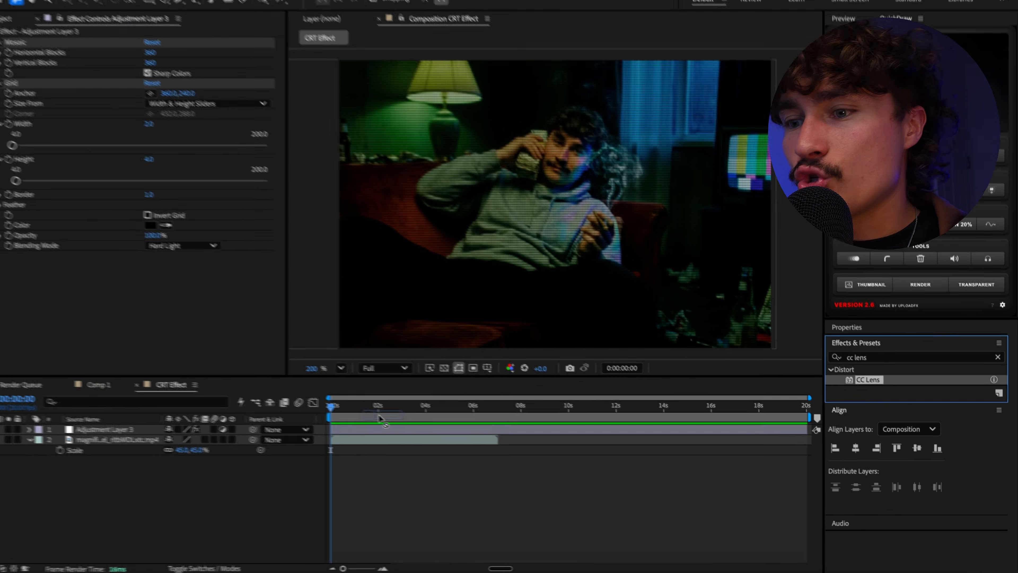
pyautogui.moveTo(380, 419); pyautogui.dragTo(368, 429)
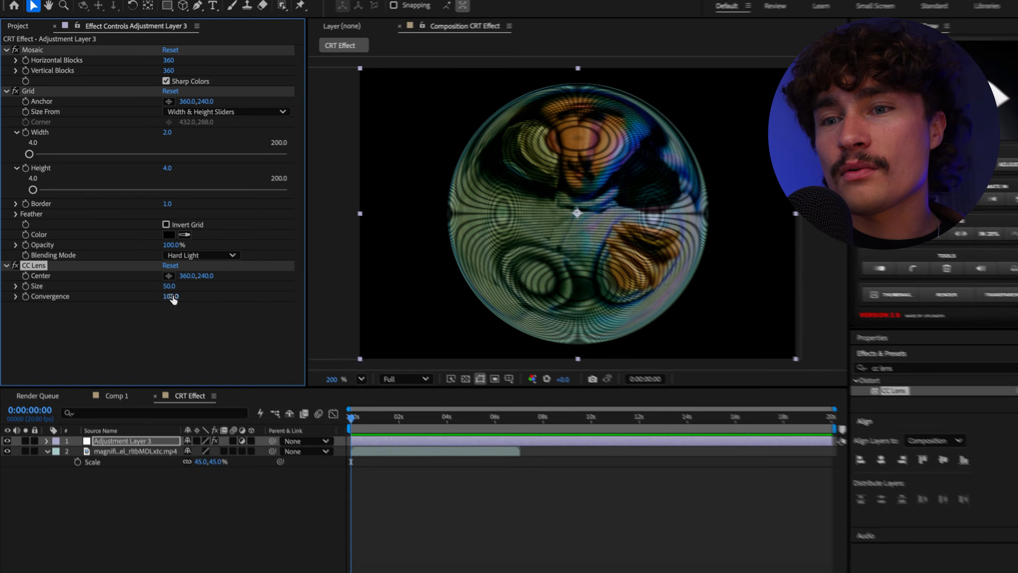
# Set CC Lens convergence to -180 and its size to 300 for a curved-screen distortion.
pyautogui.click(172, 297)
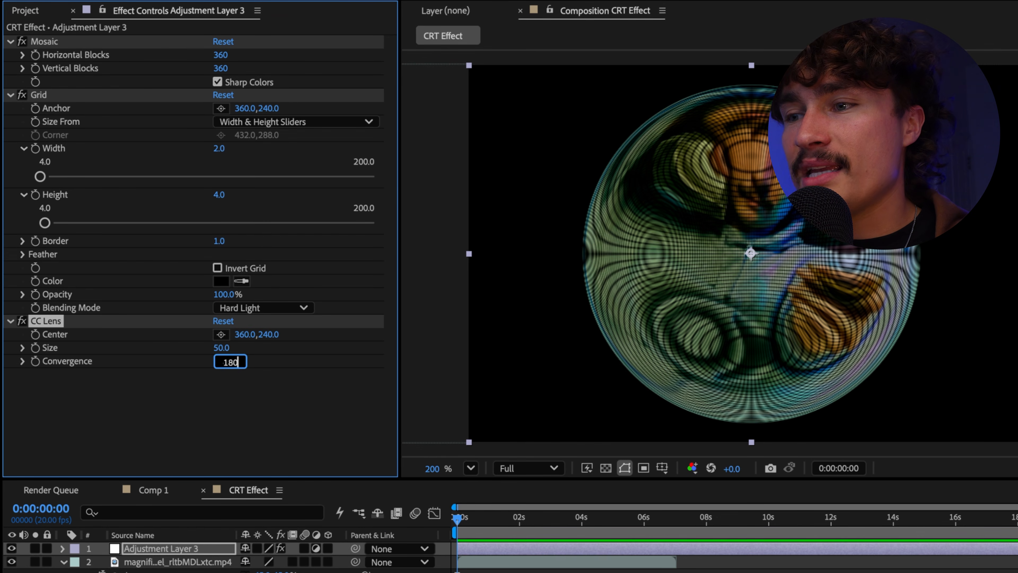
pyautogui.press('Return')
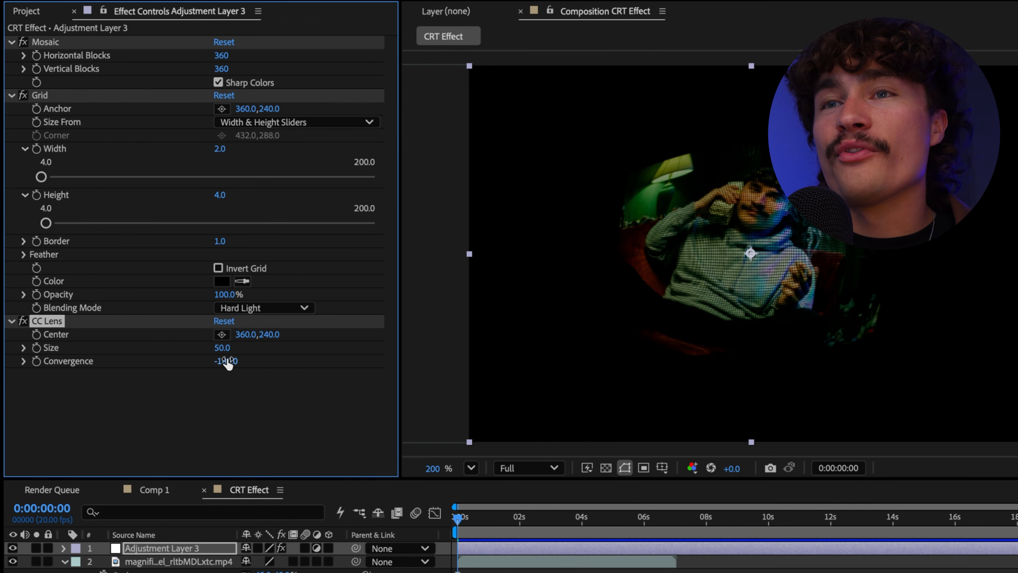
pyautogui.write('3')
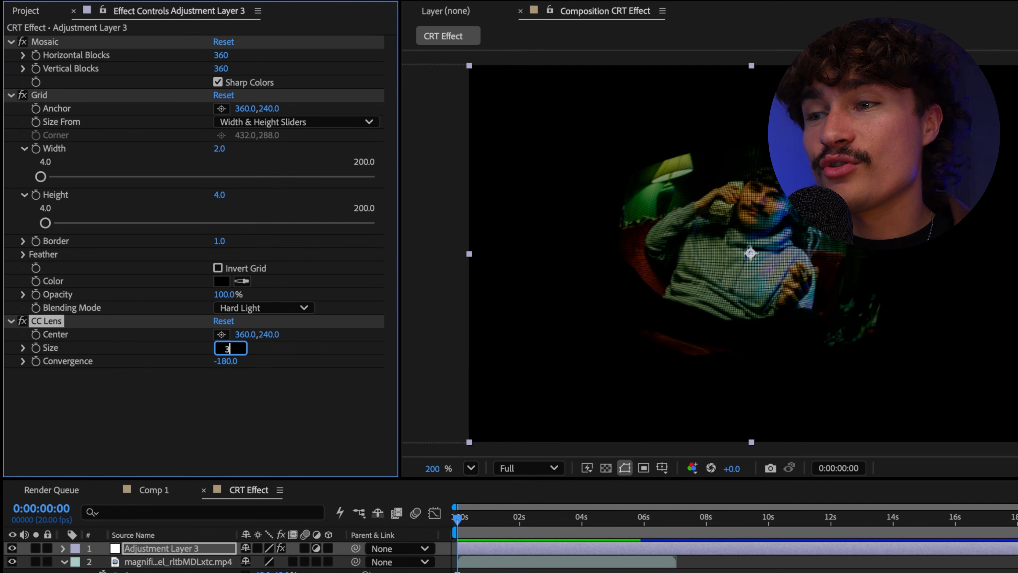
pyautogui.write('00')
pyautogui.press('Return')
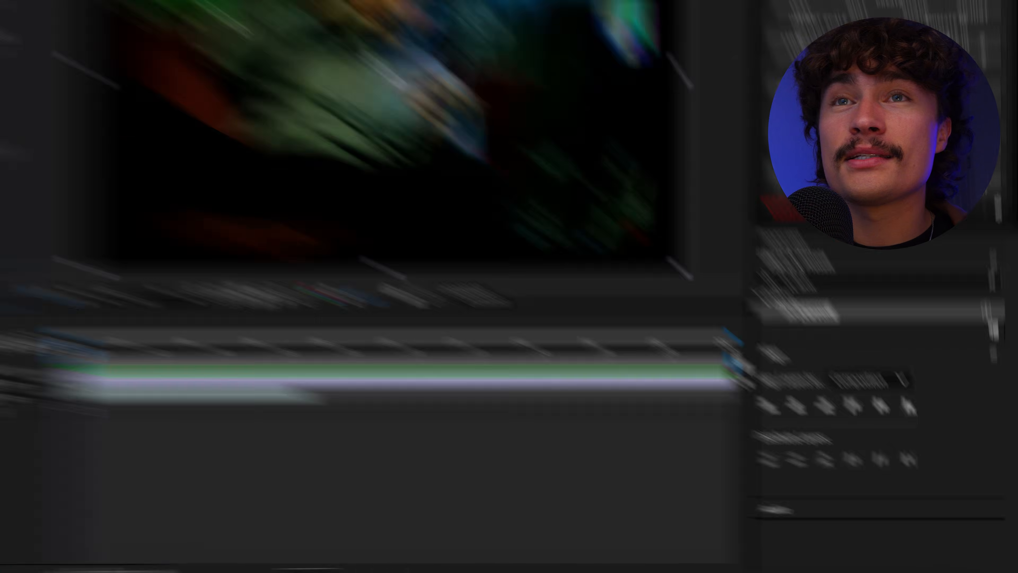
# Find the CC Vignette effect and apply it to Adjustment Layer 3.
pyautogui.doubleClick(862, 360)
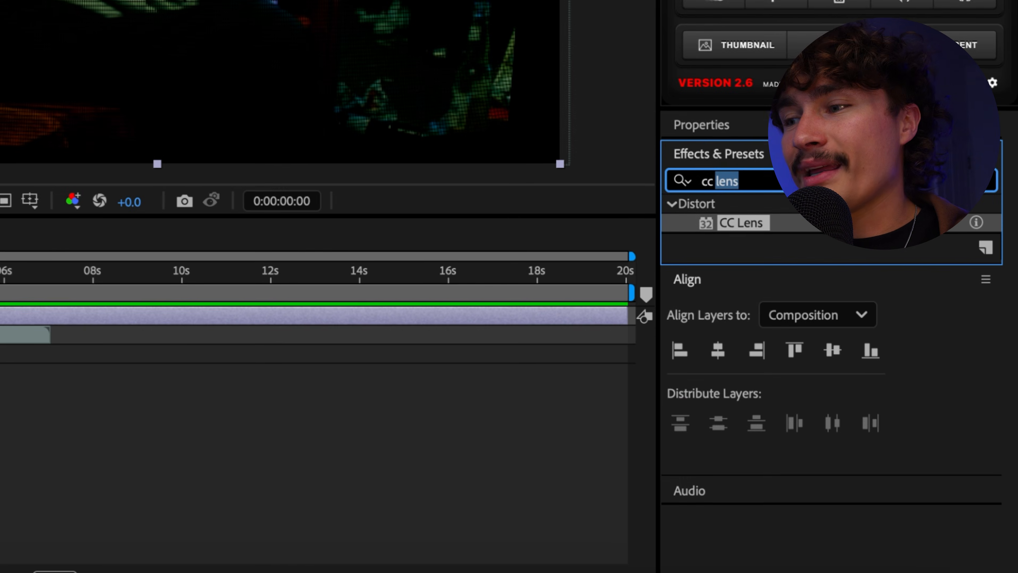
pyautogui.press('BackSpace')
pyautogui.write('vig')
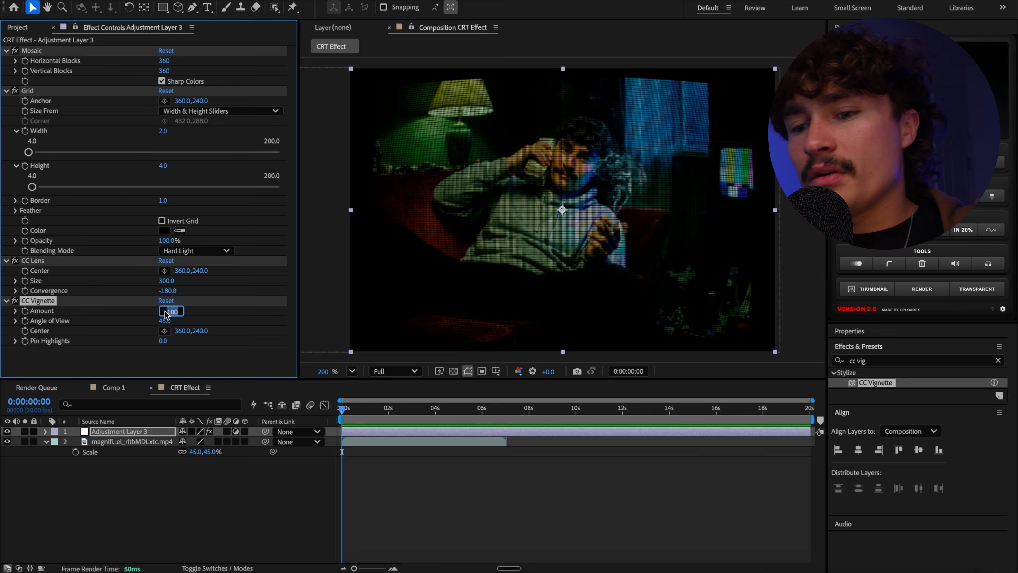
# Set the CC Vignette amount to 120 and its angle of view to 30.
pyautogui.write('120')
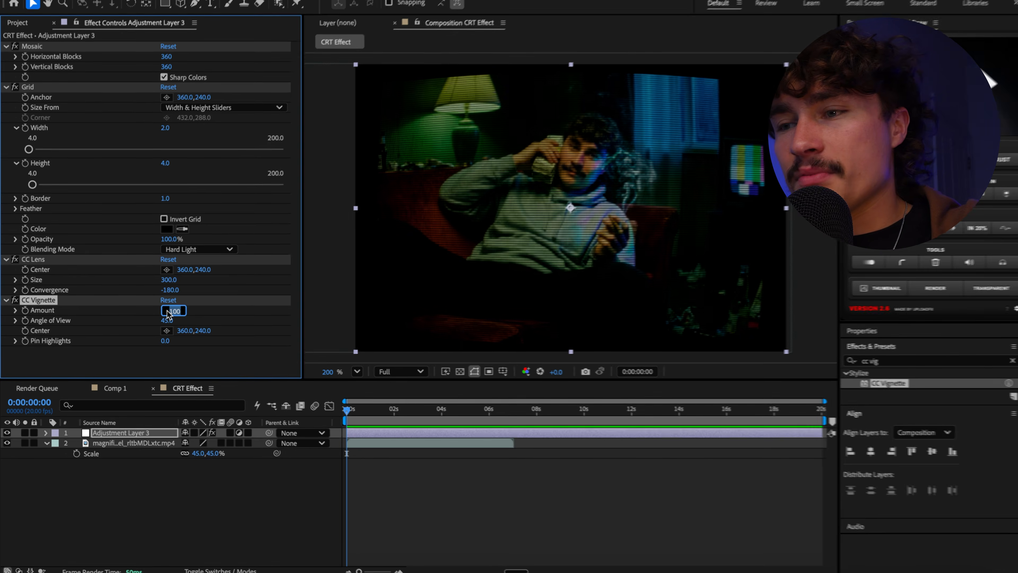
pyautogui.press('Return')
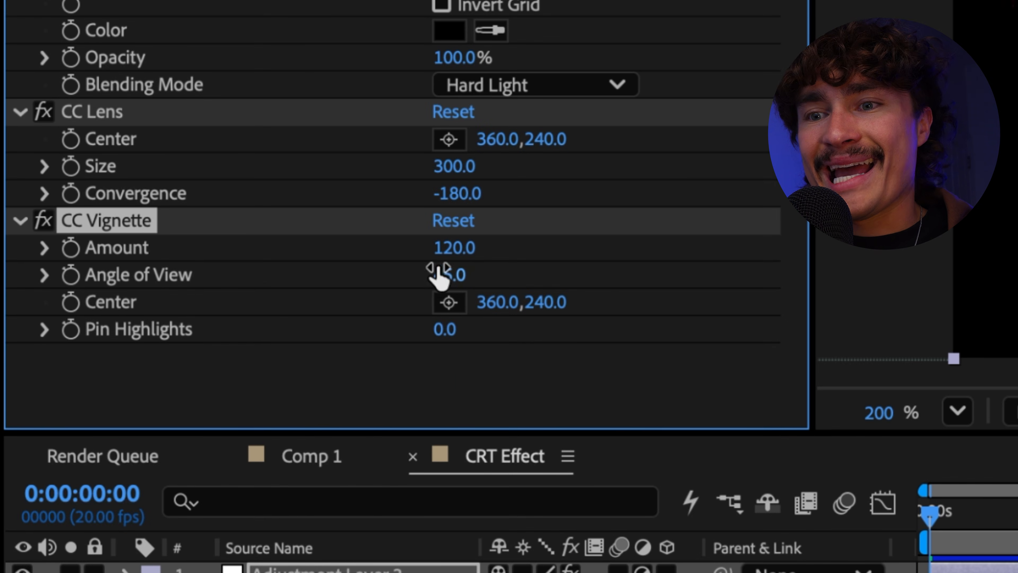
pyautogui.click(446, 276)
pyautogui.write('3')
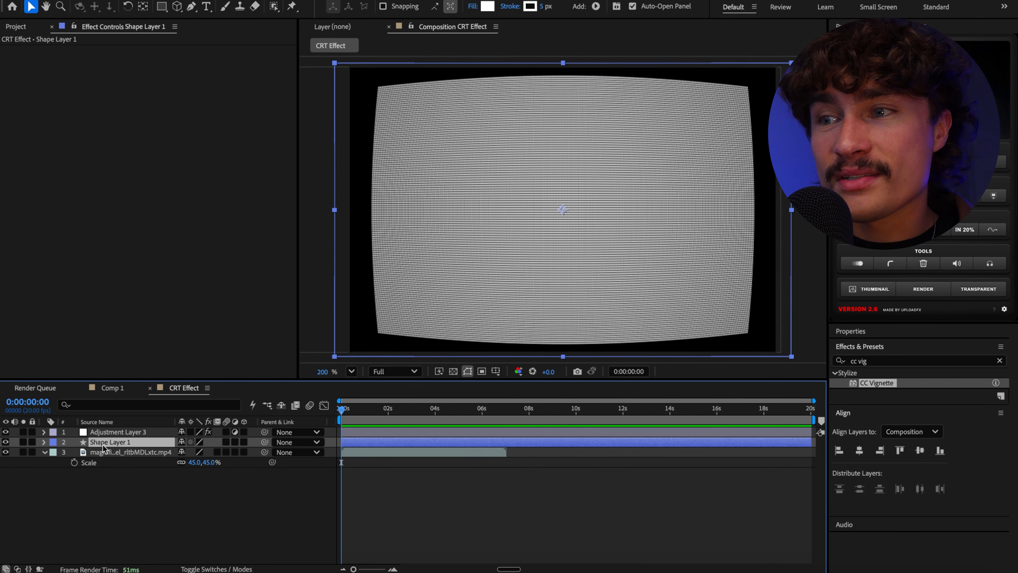
pyautogui.click(103, 433)
pyautogui.click(104, 442)
pyautogui.click(103, 433)
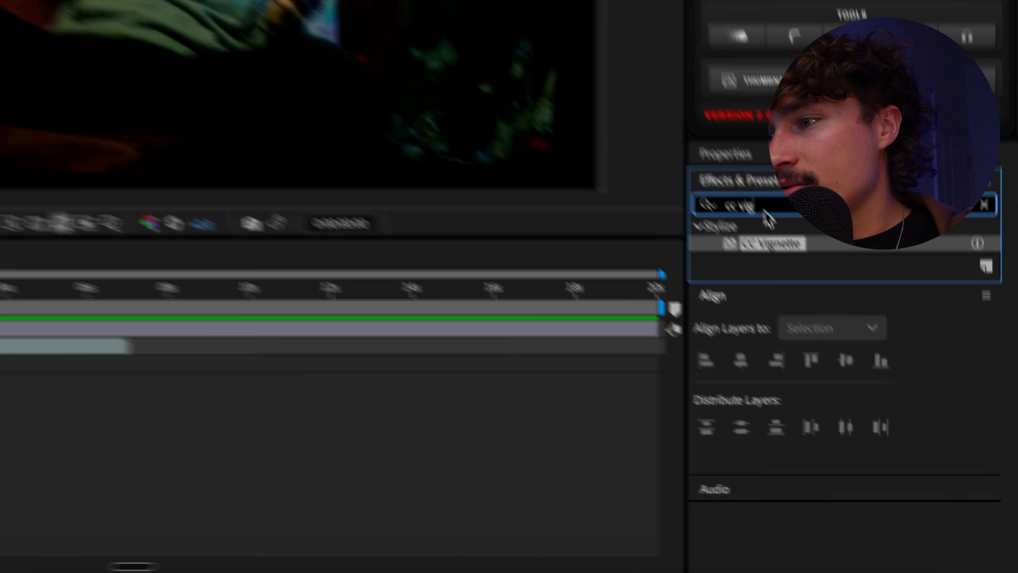
# Find the Stylize Glow effect and apply it to Adjustment Layer 3.
pyautogui.write('glow')
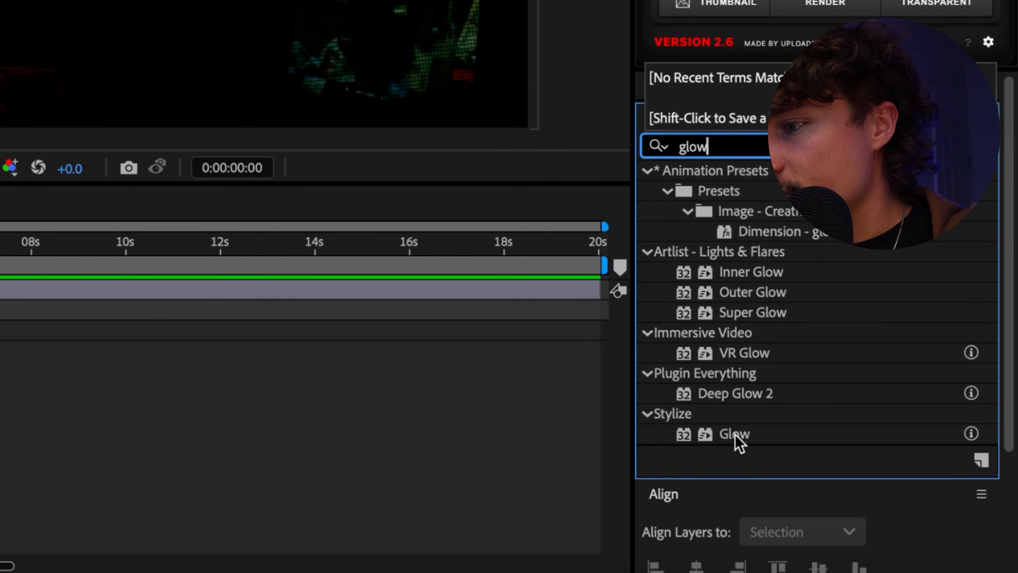
pyautogui.click(738, 435)
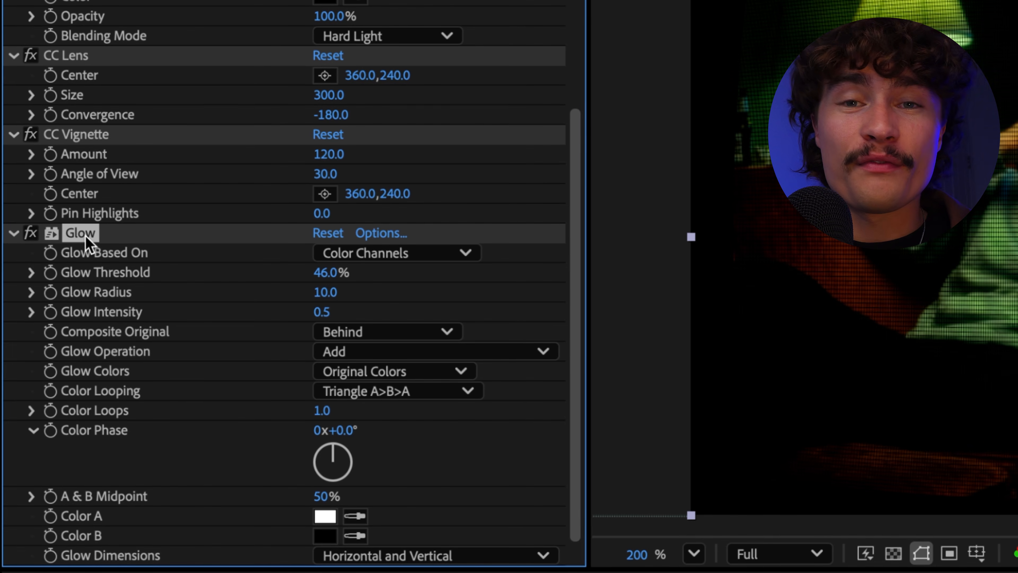
# Duplicate the Glow effect and set the copy's threshold to 45% and radius to 50.
pyautogui.hotkey('ctrl', 'd')
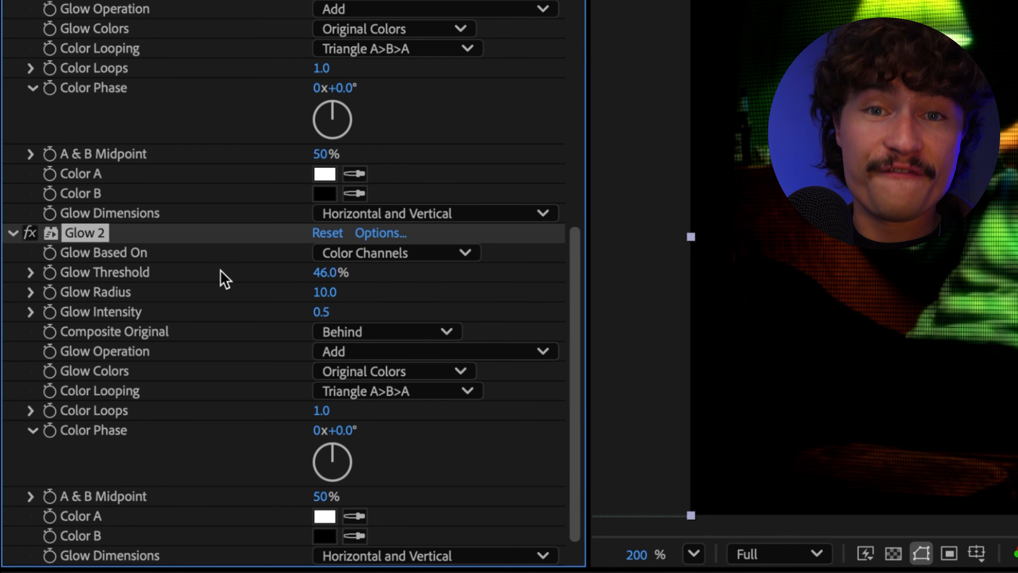
pyautogui.click(335, 272)
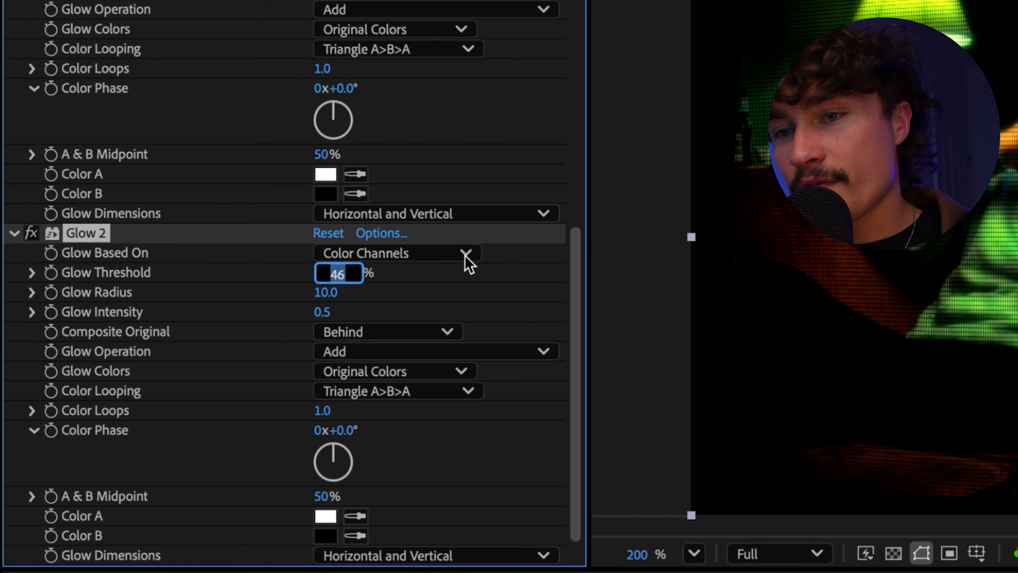
pyautogui.write('45')
pyautogui.press('Return')
pyautogui.click(328, 293)
pyautogui.write('50')
pyautogui.press('Return')
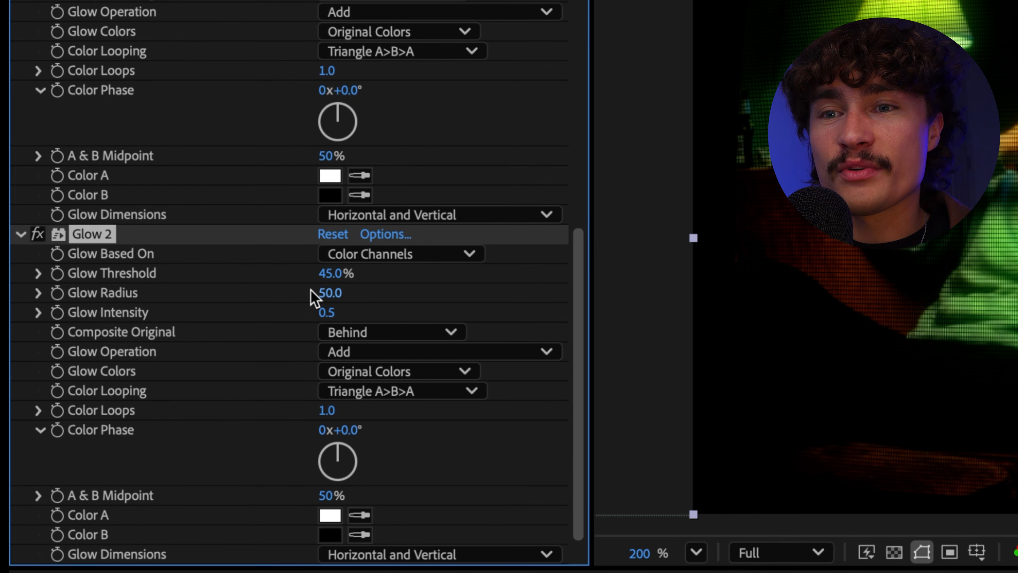
# Duplicate the second Glow effect and set the new copy's threshold to 35% and radius to 200.
pyautogui.hotkey('ctrl', 'd')
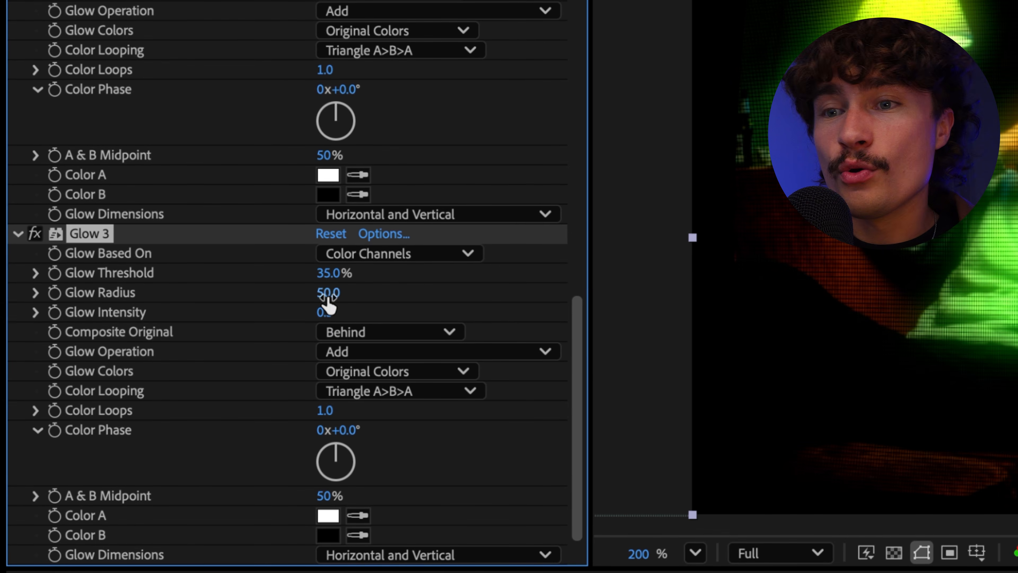
pyautogui.click(328, 295)
pyautogui.write('200')
pyautogui.press('Return')
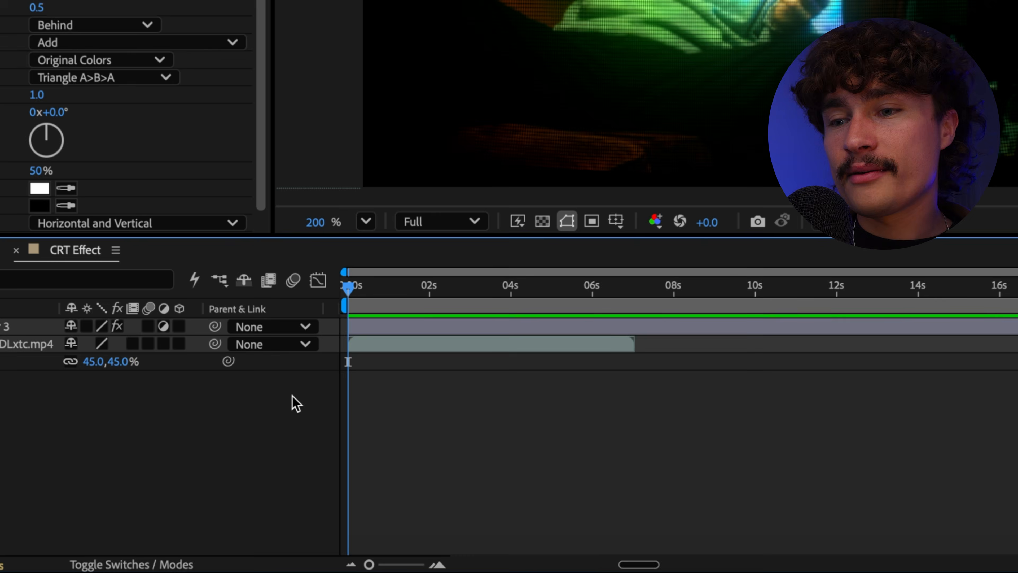
# Create a new adjustment layer above the existing layers in the CRT Effect composition.
pyautogui.rightClick(300, 475)
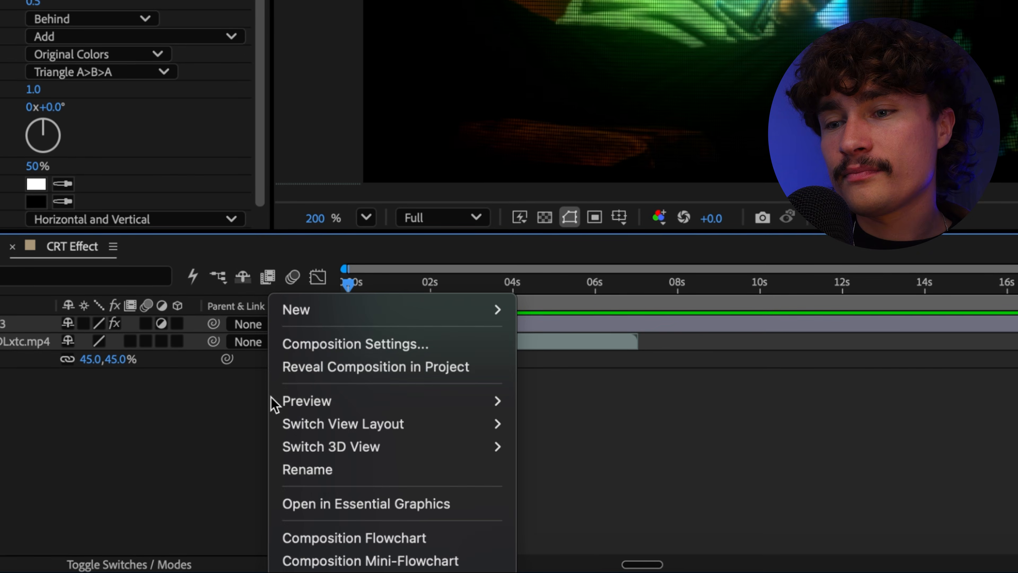
pyautogui.moveTo(319, 310)
pyautogui.click(565, 341)
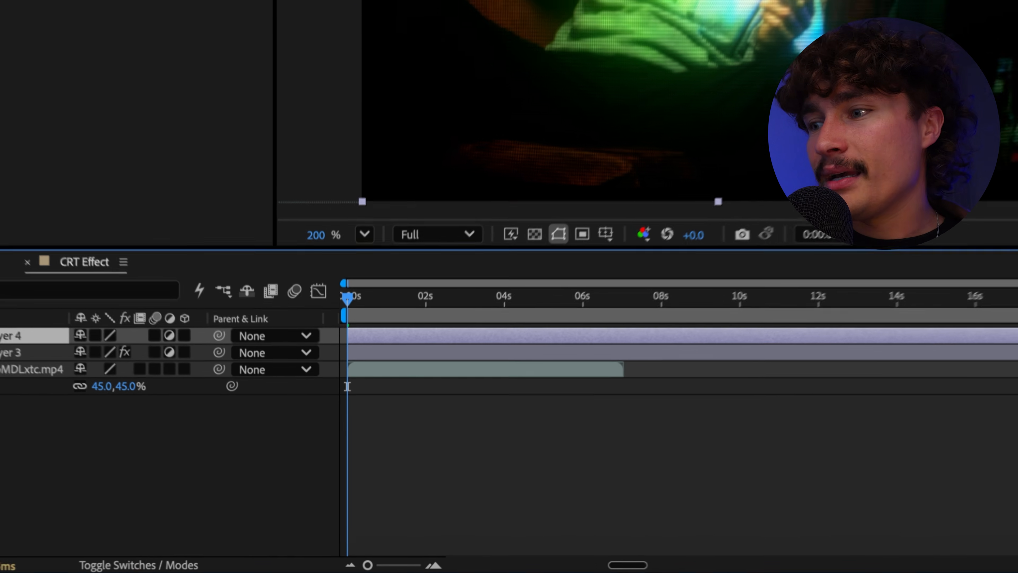
# Find the Distort Transform effect and apply it to the new adjustment layer.
pyautogui.click(934, 343)
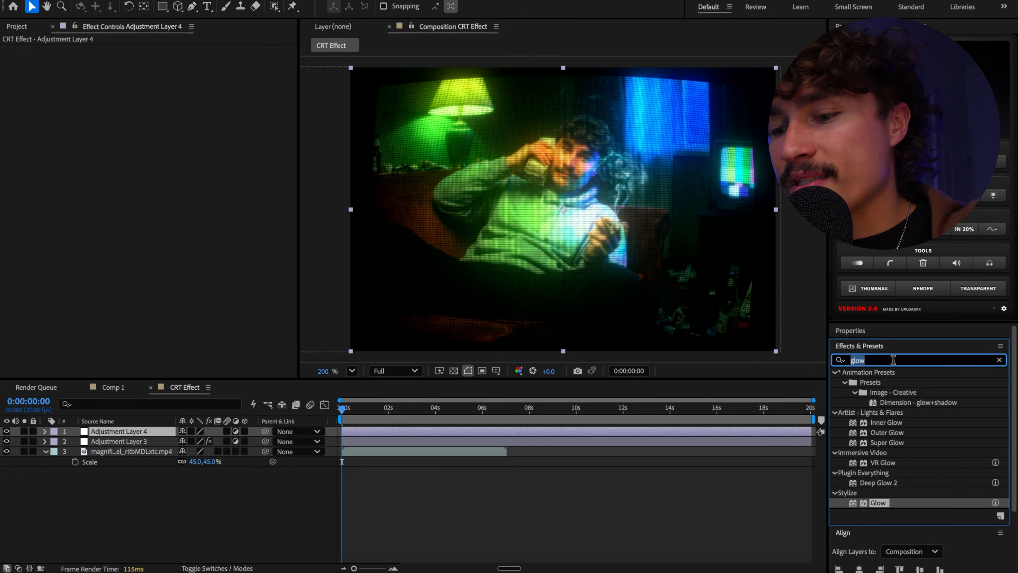
pyautogui.write('transform')
pyautogui.moveTo(884, 443); pyautogui.dragTo(420, 437)
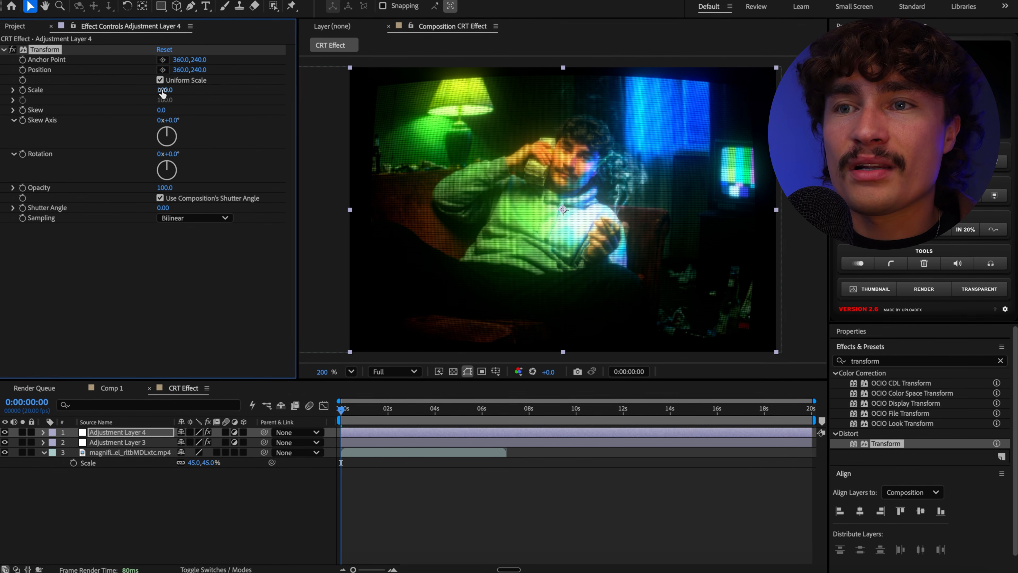
# Raise the Transform effect's scale to 116 to fill the frame and preview the clip.
pyautogui.moveTo(162, 90); pyautogui.dragTo(177, 95)
pyautogui.press('space')
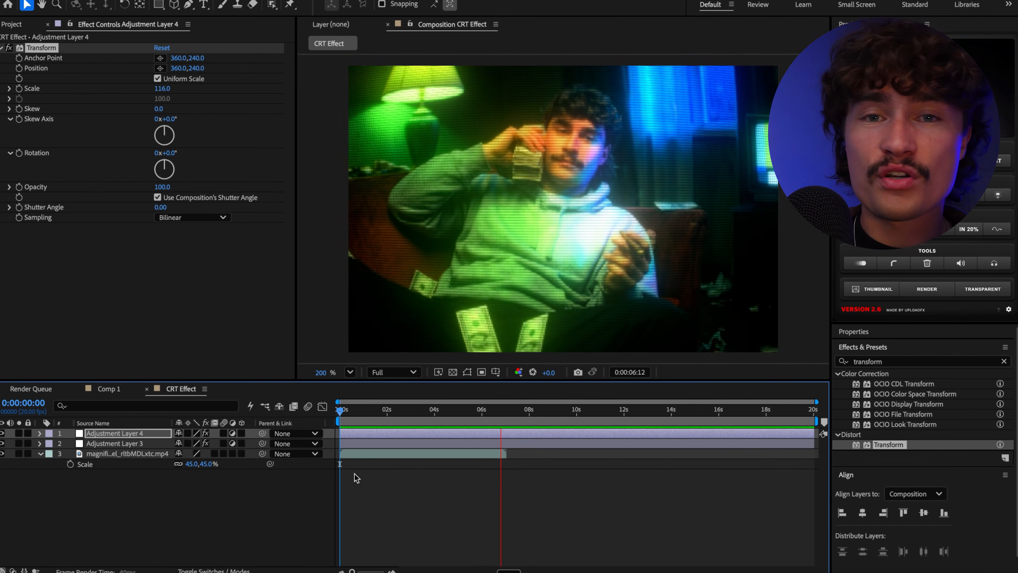
pyautogui.press('space')
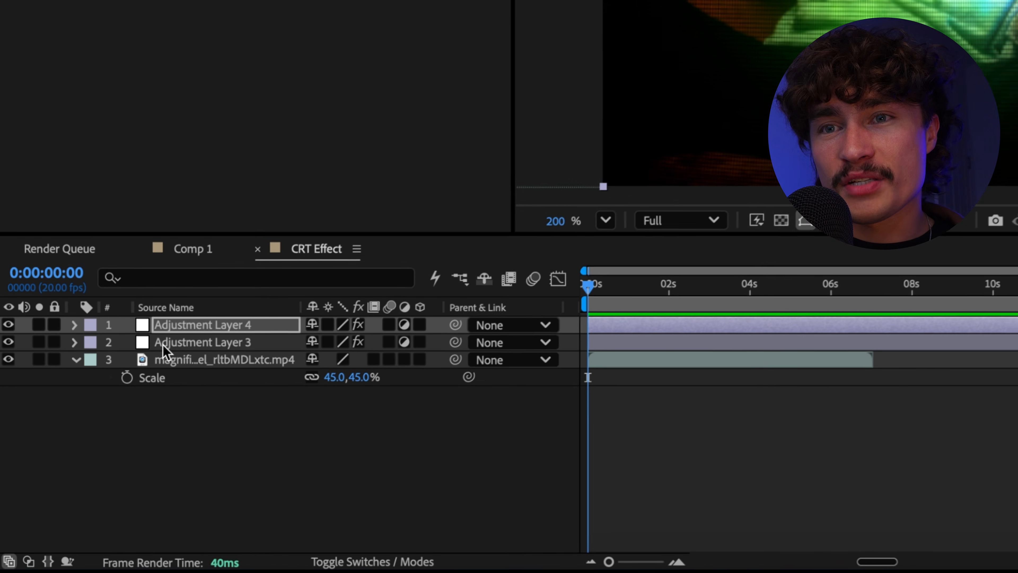
# Expand the effects of Adjustment Layer 3 in the timeline and reveal the first Glow's properties.
pyautogui.click(136, 406)
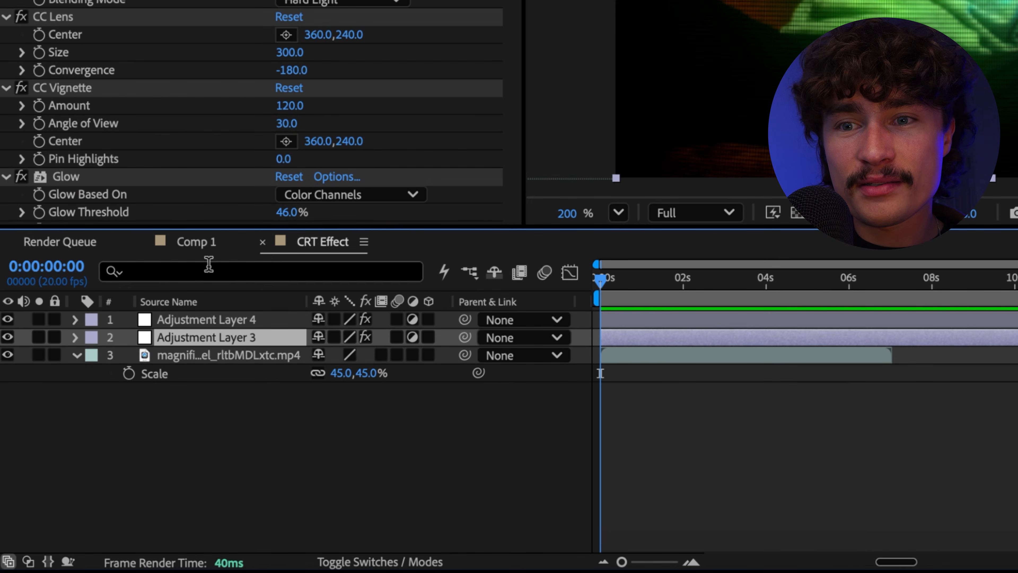
pyautogui.click(74, 340)
pyautogui.click(94, 356)
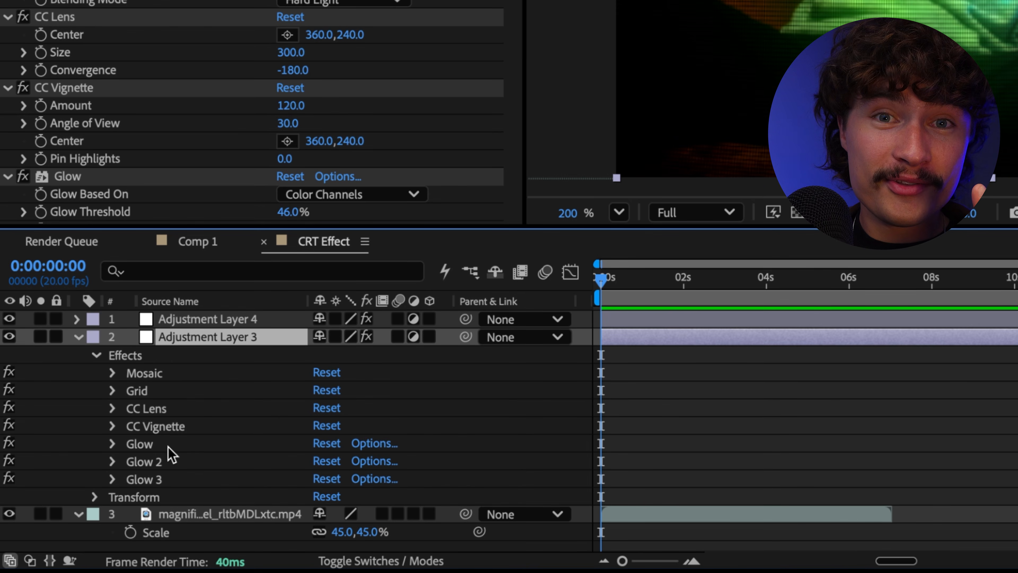
pyautogui.scroll(-3, 168, 447)
pyautogui.click(113, 340)
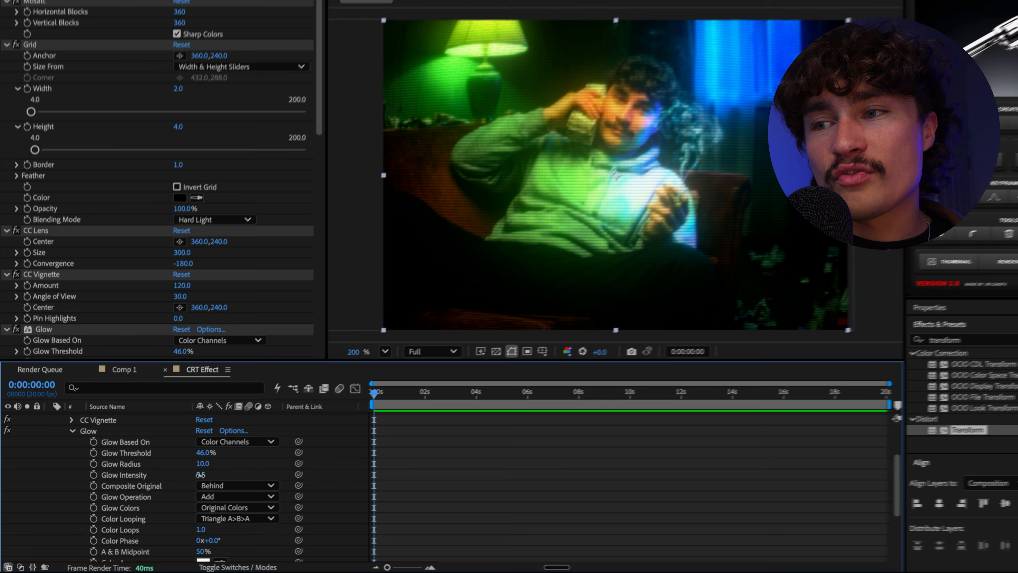
# Try out different intensity values on the first Glow effect.
pyautogui.moveTo(300, 422); pyautogui.dragTo(313, 423)
pyautogui.moveTo(188, 484); pyautogui.dragTo(250, 493)
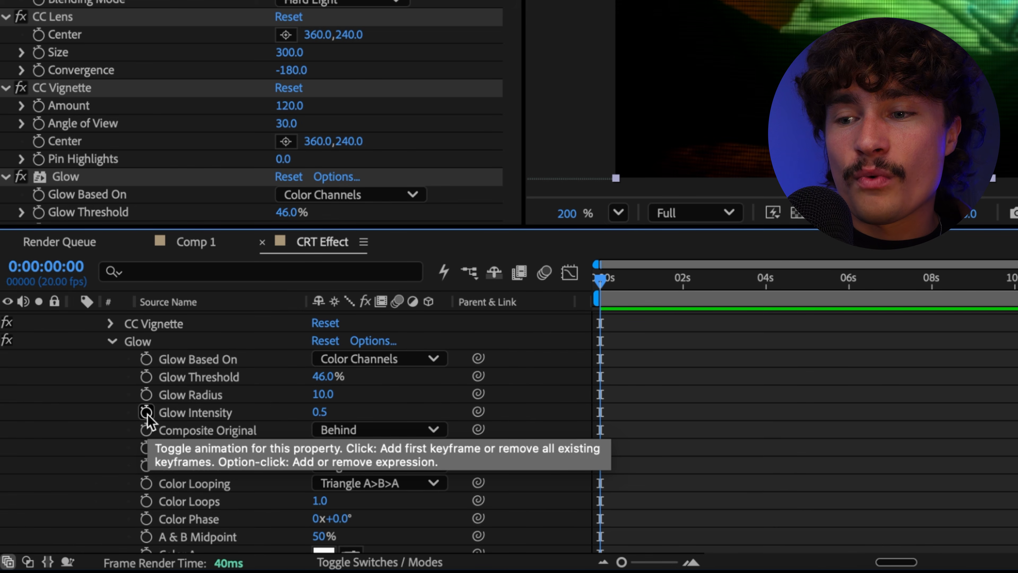
# Add an expression to the first Glow's intensity, keeping effect("Glow")(4) and adding wiggle(10,1) on a second line.
pyautogui.keyDown('alt'); pyautogui.click(146, 412); pyautogui.keyUp('alt')
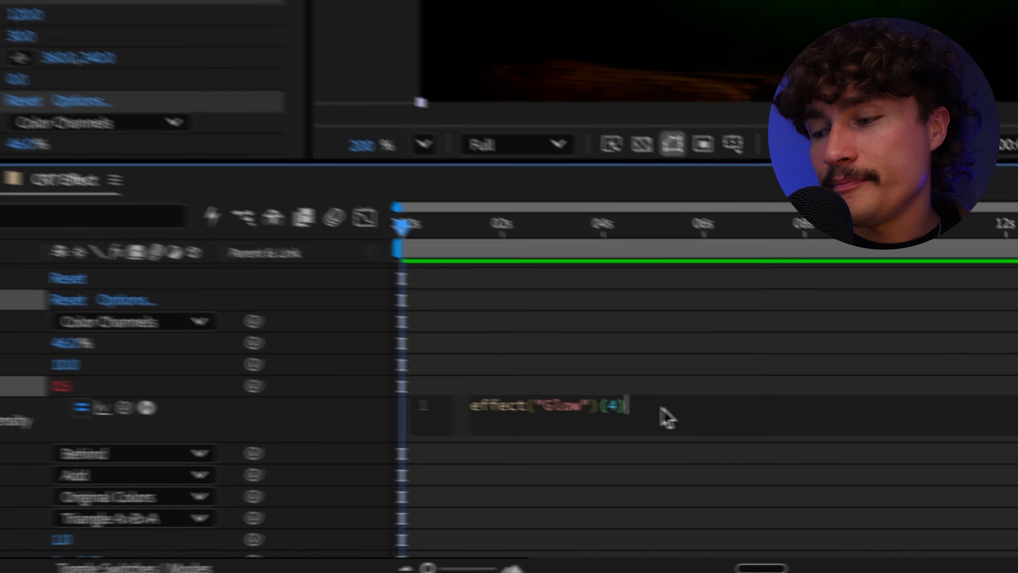
pyautogui.click(783, 432)
pyautogui.press('Return')
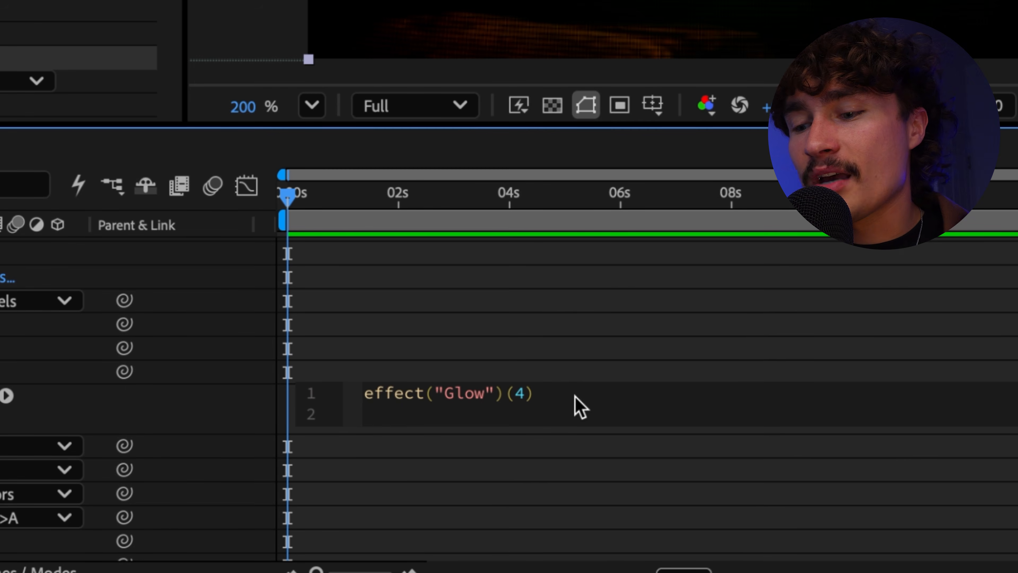
pyautogui.write('wiggle')
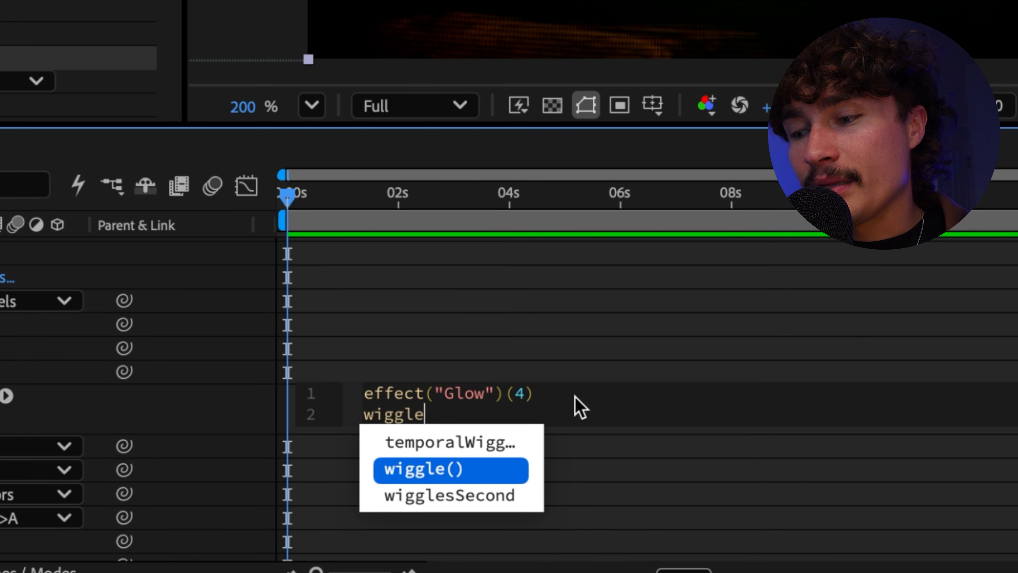
pyautogui.press('Return')
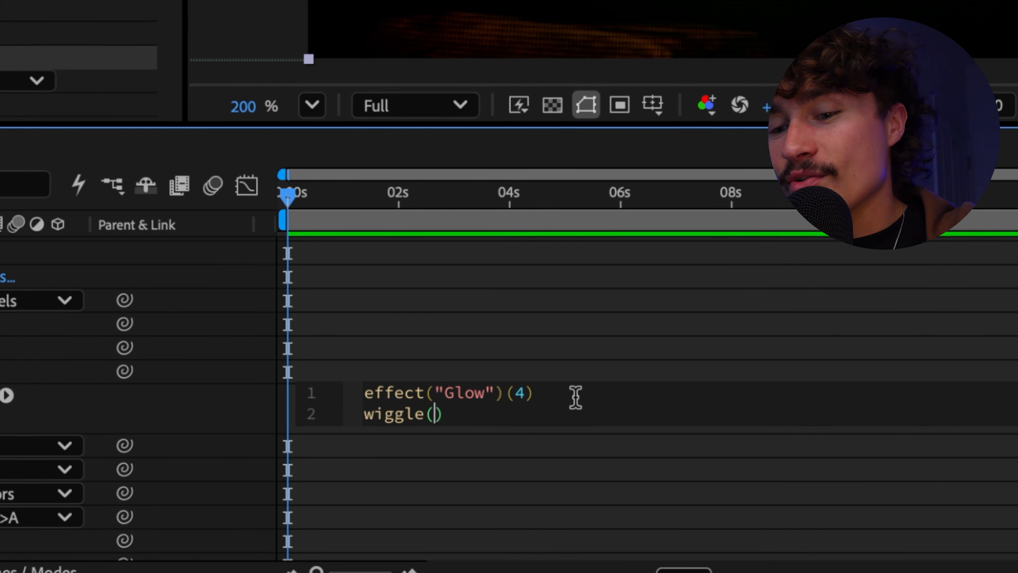
pyautogui.write('10,1')
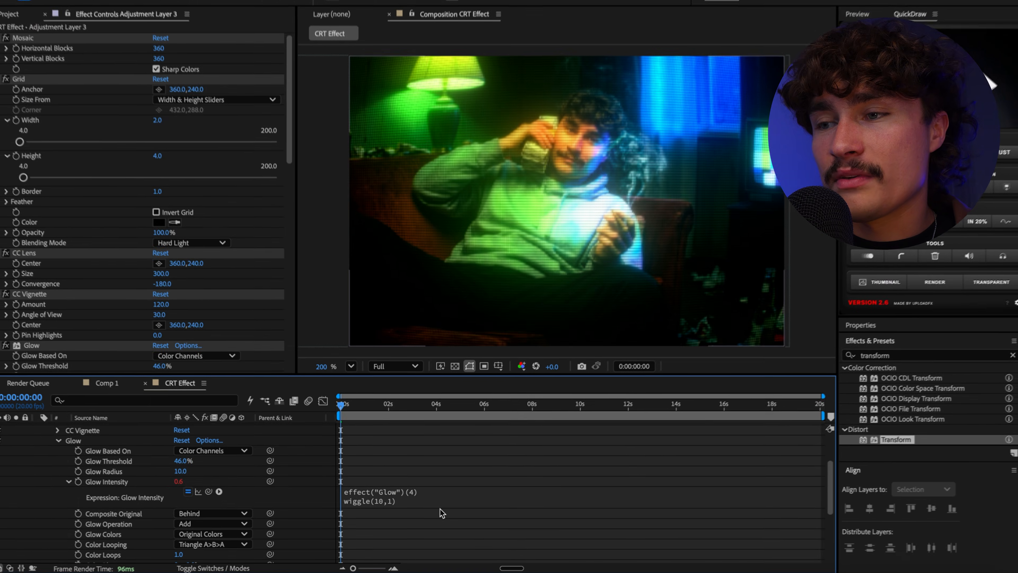
# Preview the flickering glow and place the playhead at 0:00:01:03.
pyautogui.press('space')
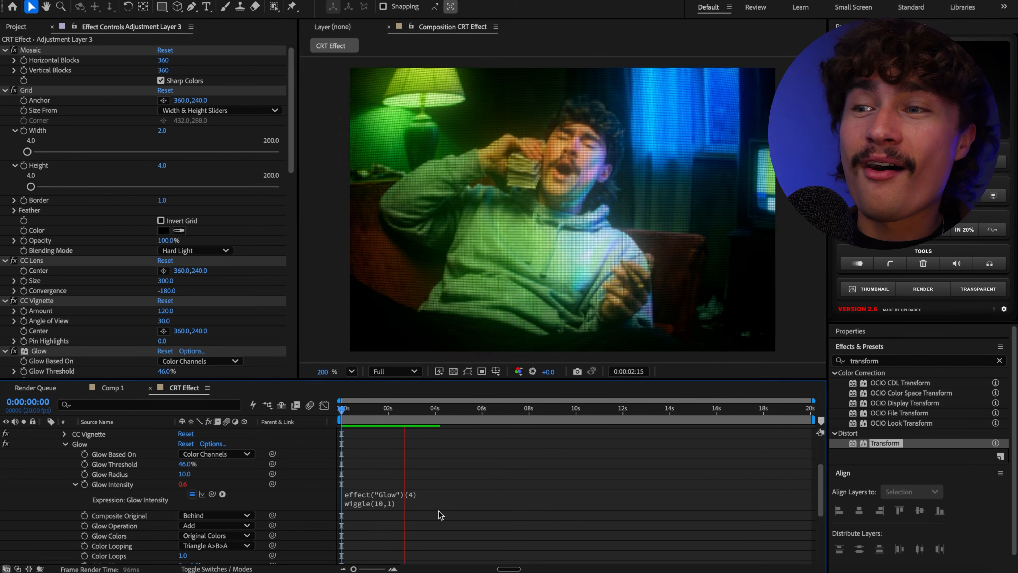
pyautogui.press('space')
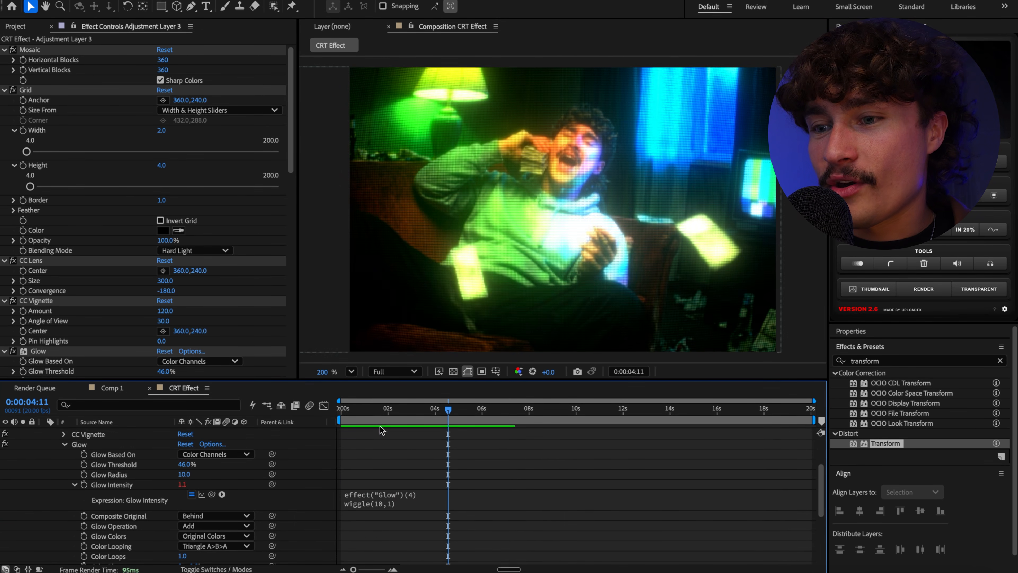
pyautogui.click(369, 410)
pyautogui.moveTo(369, 411); pyautogui.dragTo(367, 411)
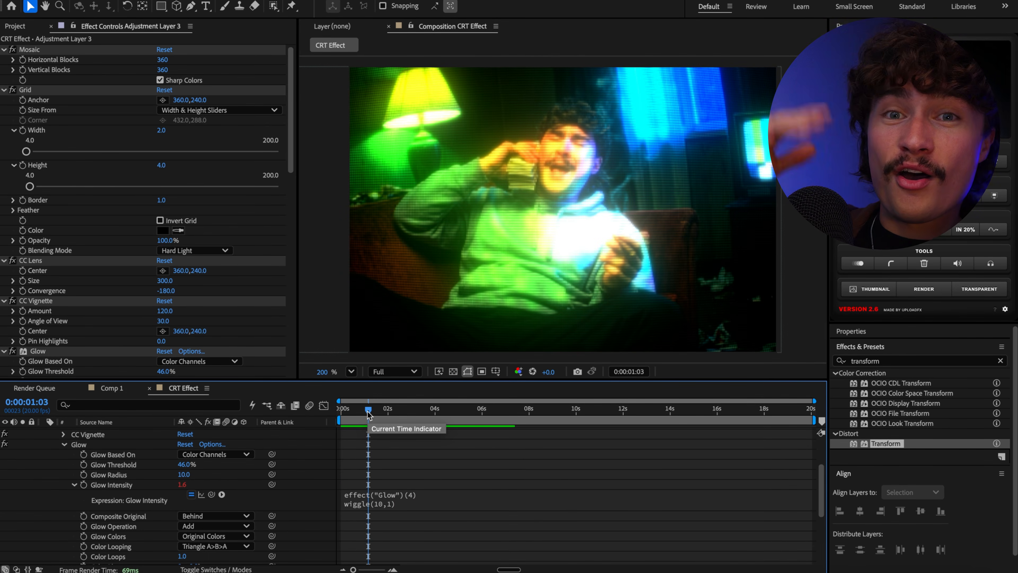
# Try a wiggle amount of 0.2 in the Glow Intensity expression and preview the flicker from 0:00:00:18.
pyautogui.click(424, 502)
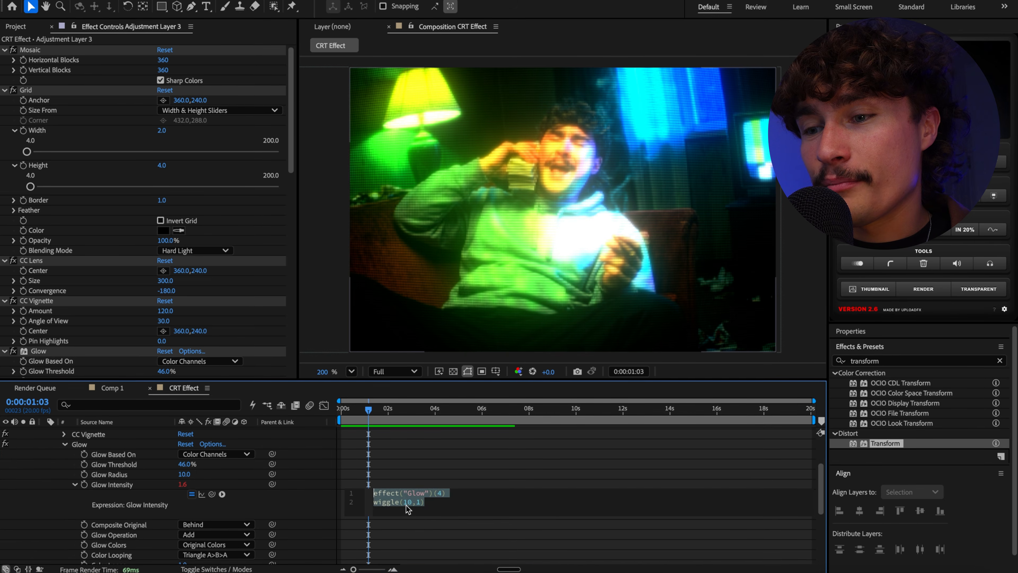
pyautogui.click(421, 501)
pyautogui.press('BackSpace')
pyautogui.write('0')
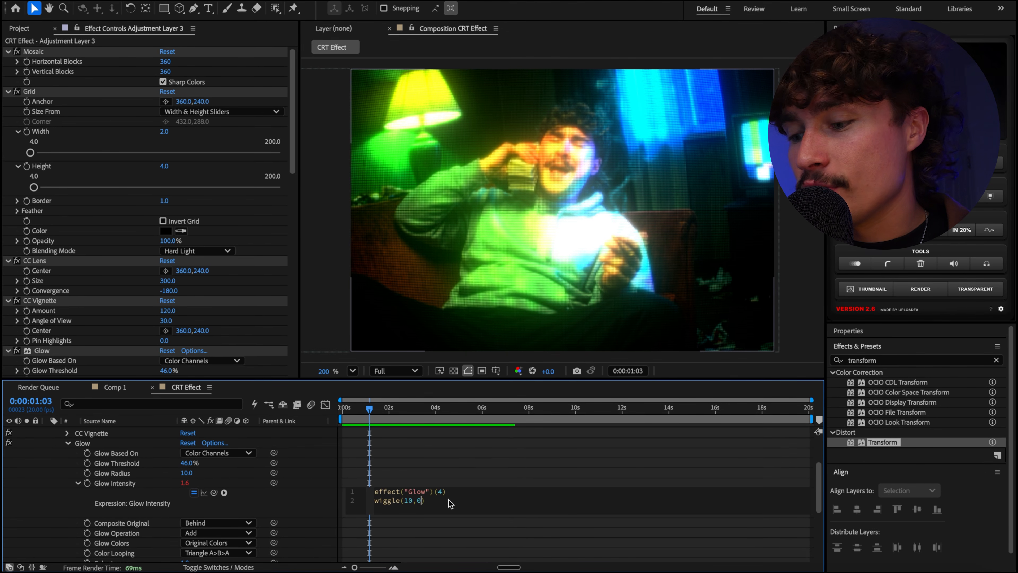
pyautogui.write('.2')
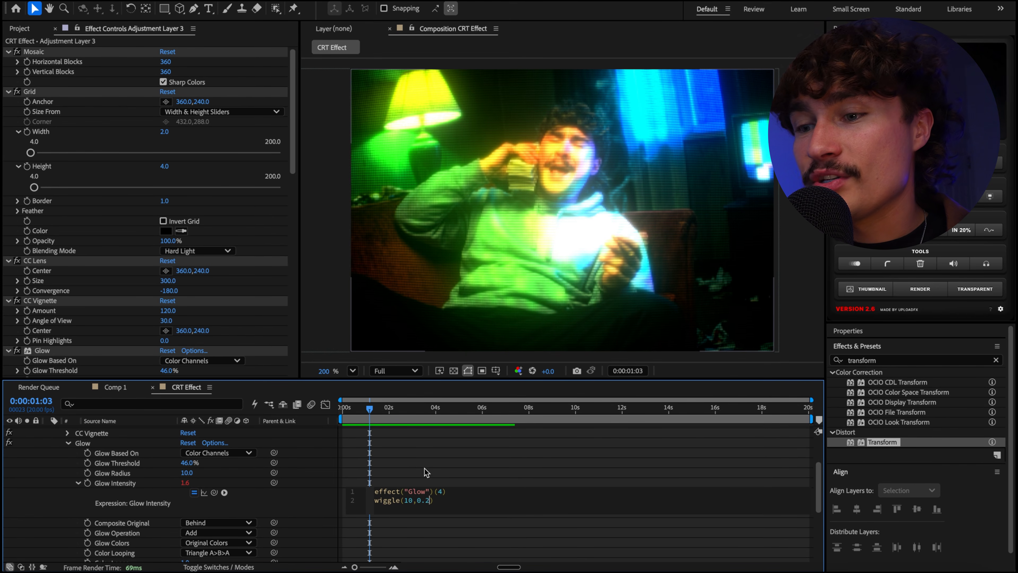
pyautogui.click(412, 461)
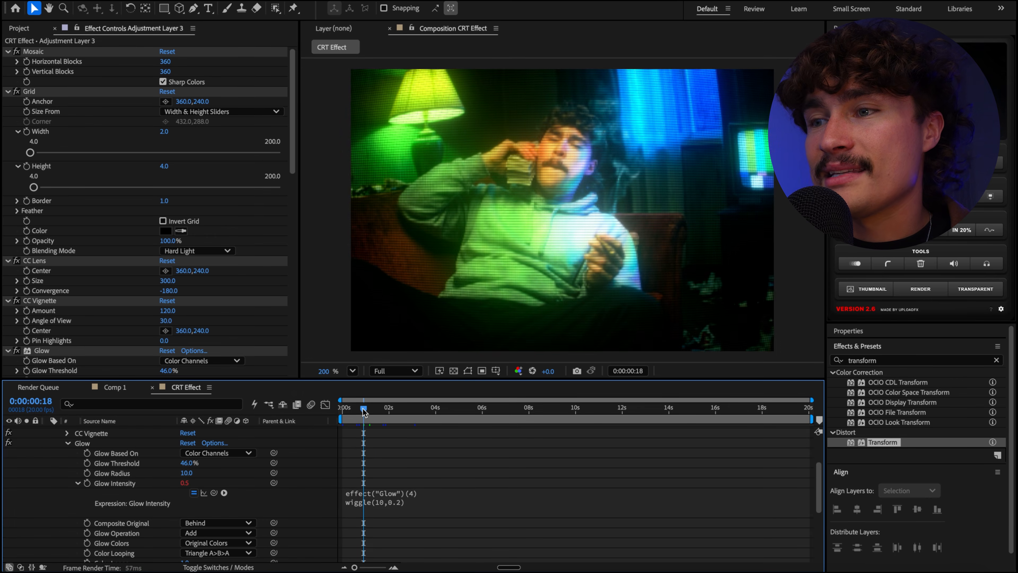
pyautogui.press('space')
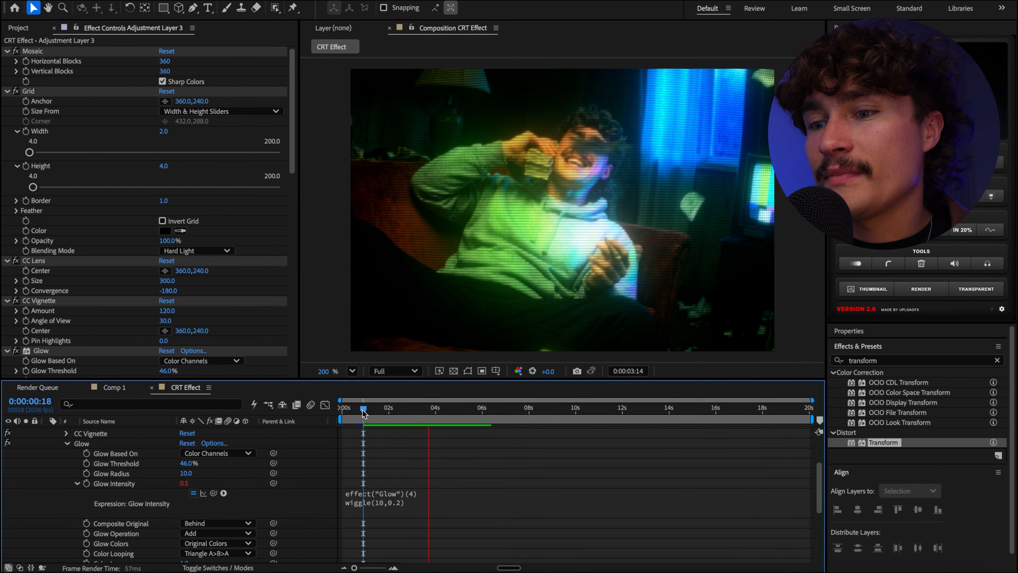
pyautogui.press('space')
# Change the second line of the Glow Intensity expression to wiggle(50,2) and preview the faster flicker.
pyautogui.click(405, 501)
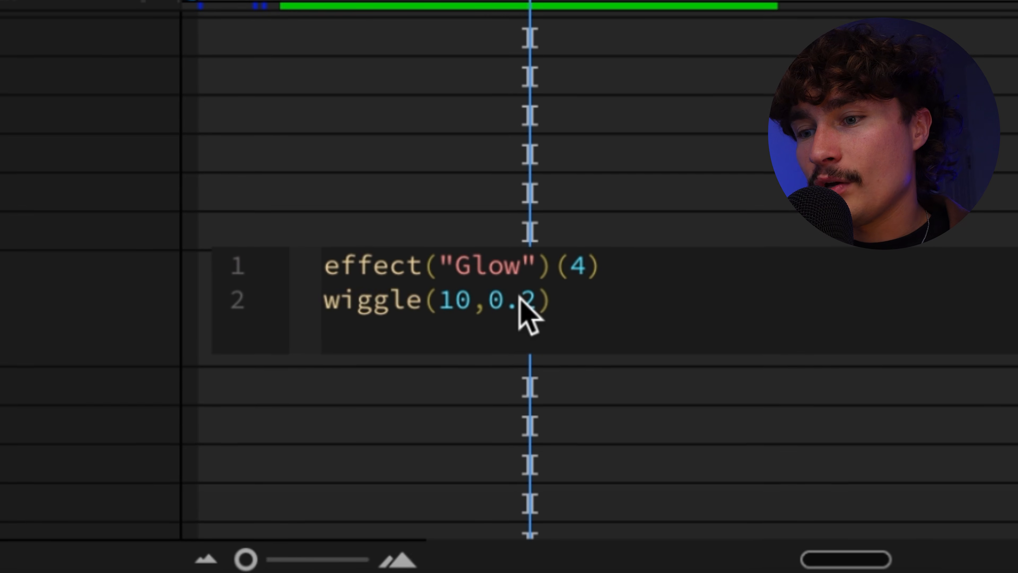
pyautogui.press('BackSpace')
pyautogui.press('BackSpace')
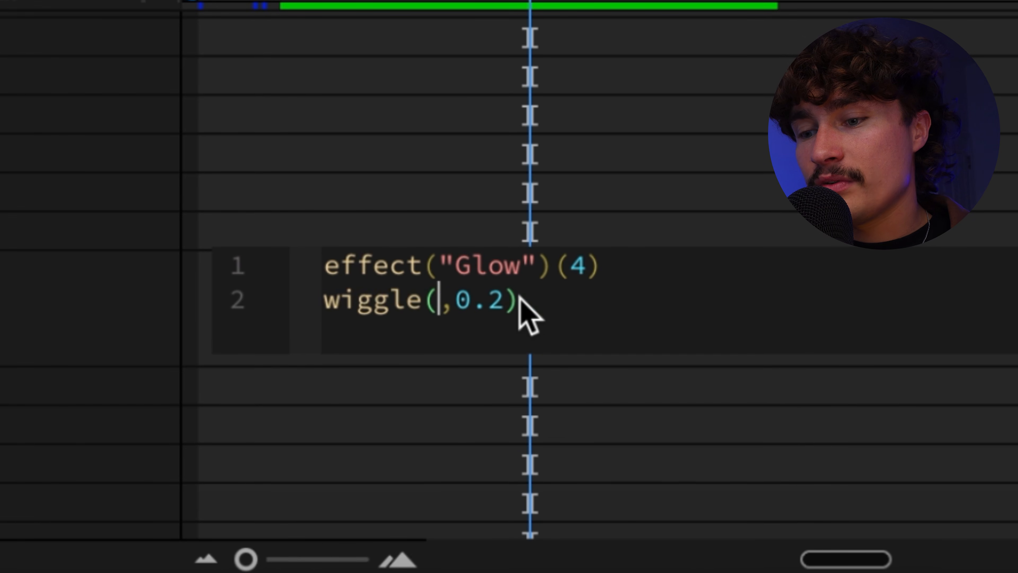
pyautogui.write('50')
pyautogui.click(728, 88)
pyautogui.press('space')
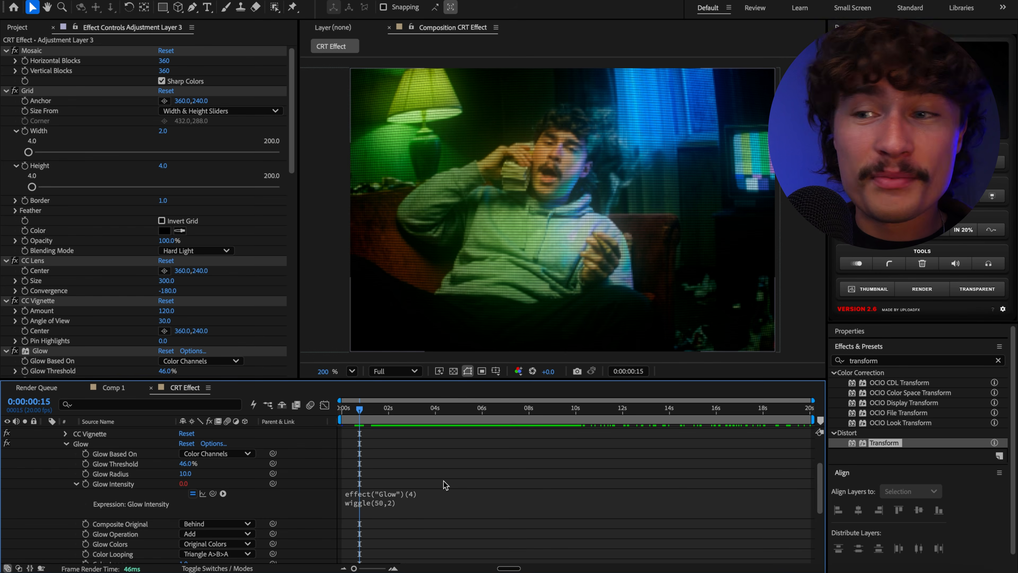
pyautogui.scroll(3, 445, 485)
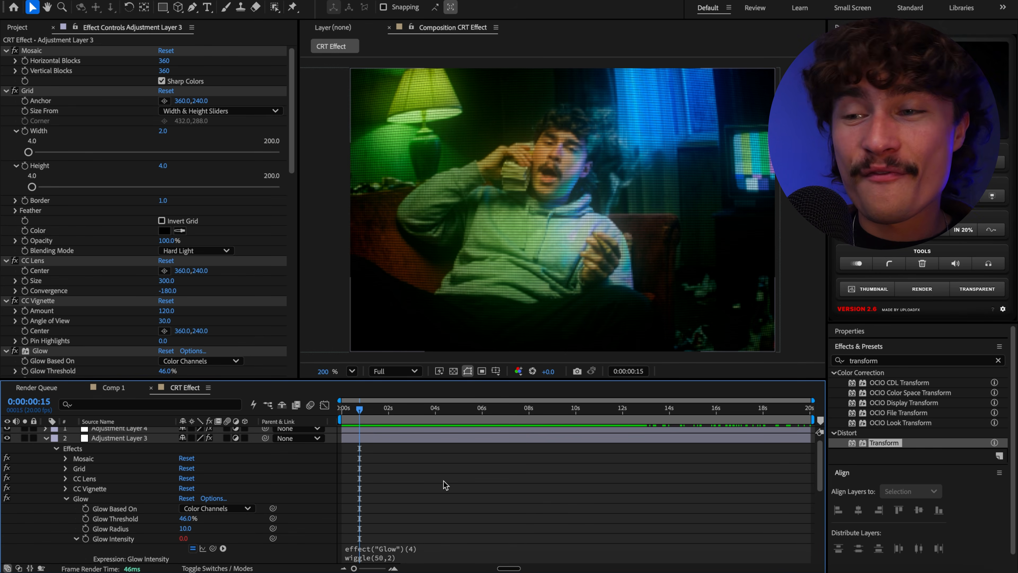
pyautogui.scroll(-1, 391, 504)
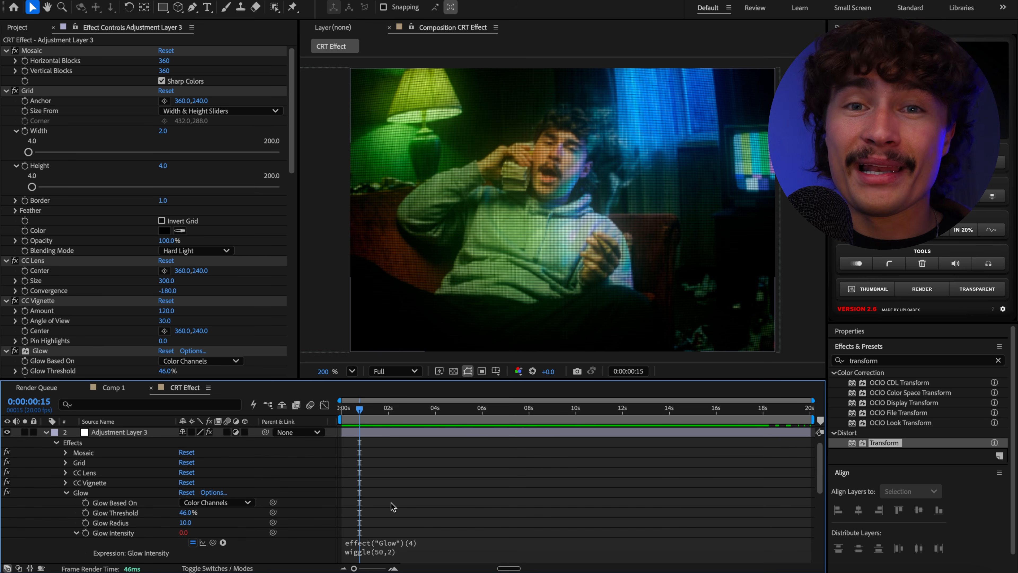